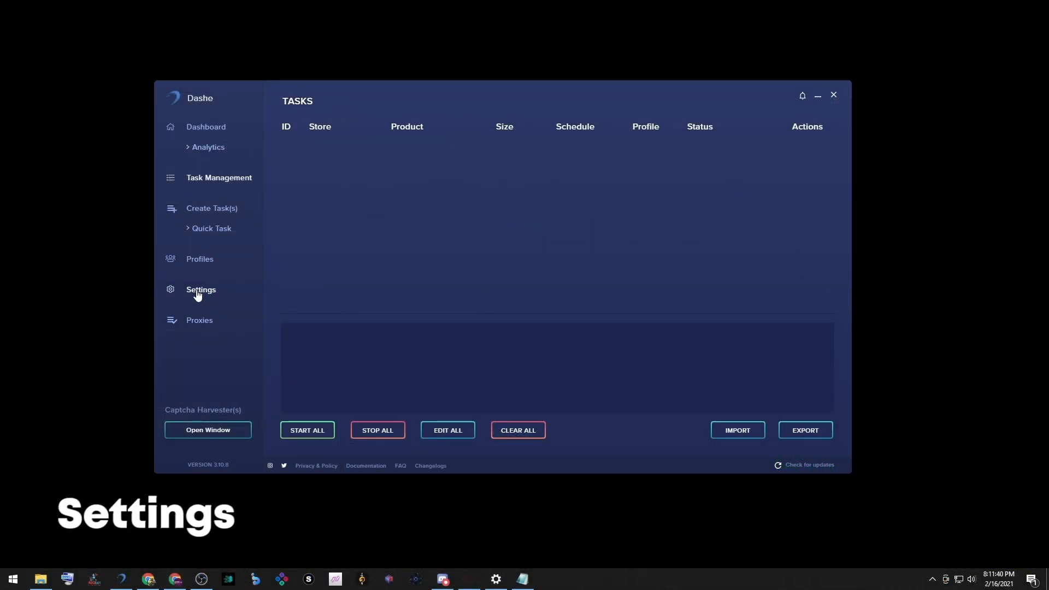
- Try AYCD as the captcha source, then set it back to In Bot (default) and save the settings
click(217, 296)
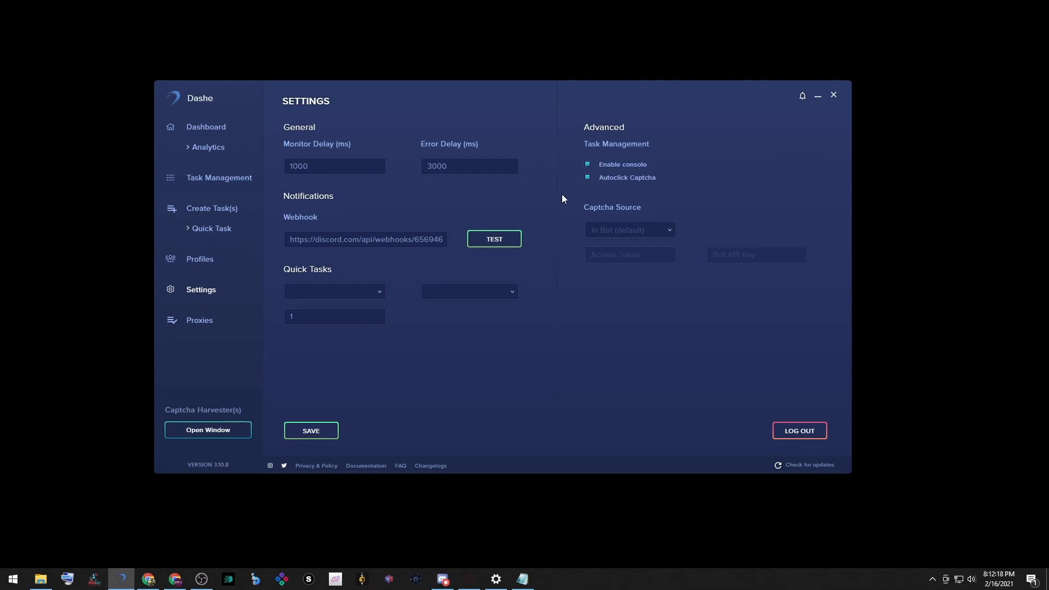
click(628, 230)
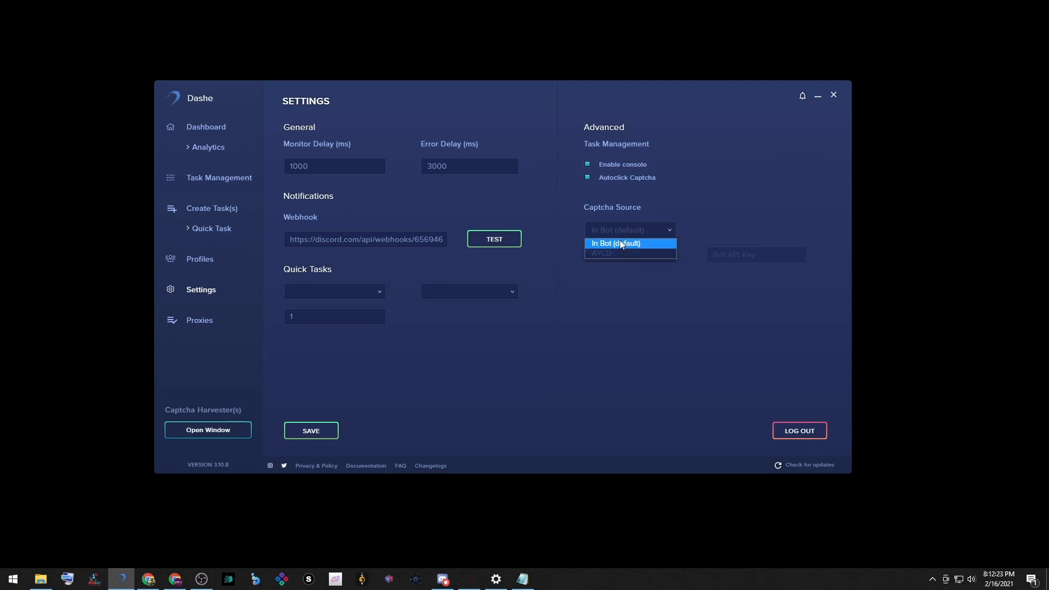
click(634, 245)
click(646, 226)
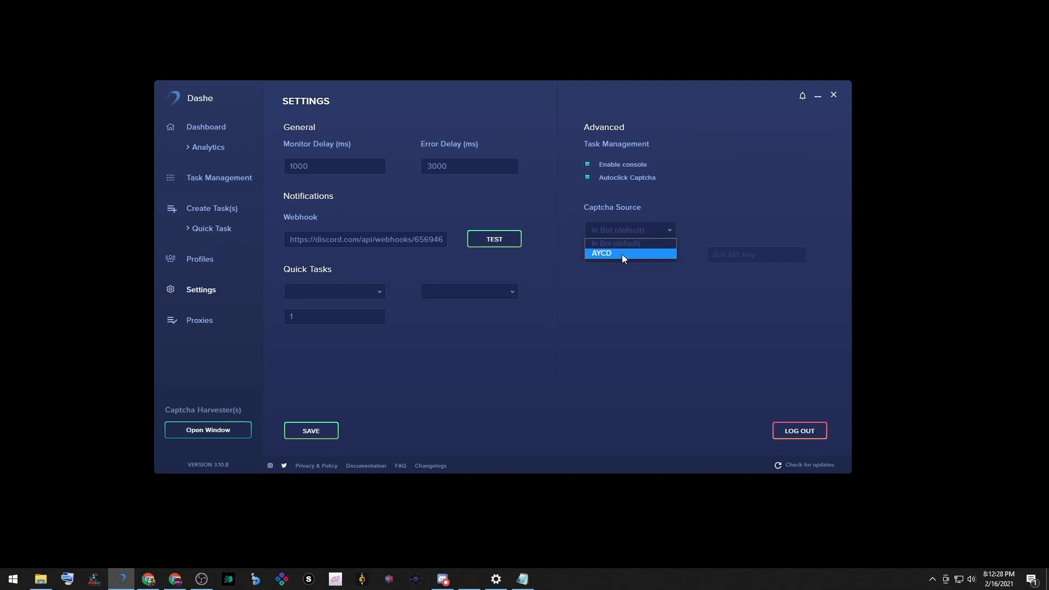
click(622, 254)
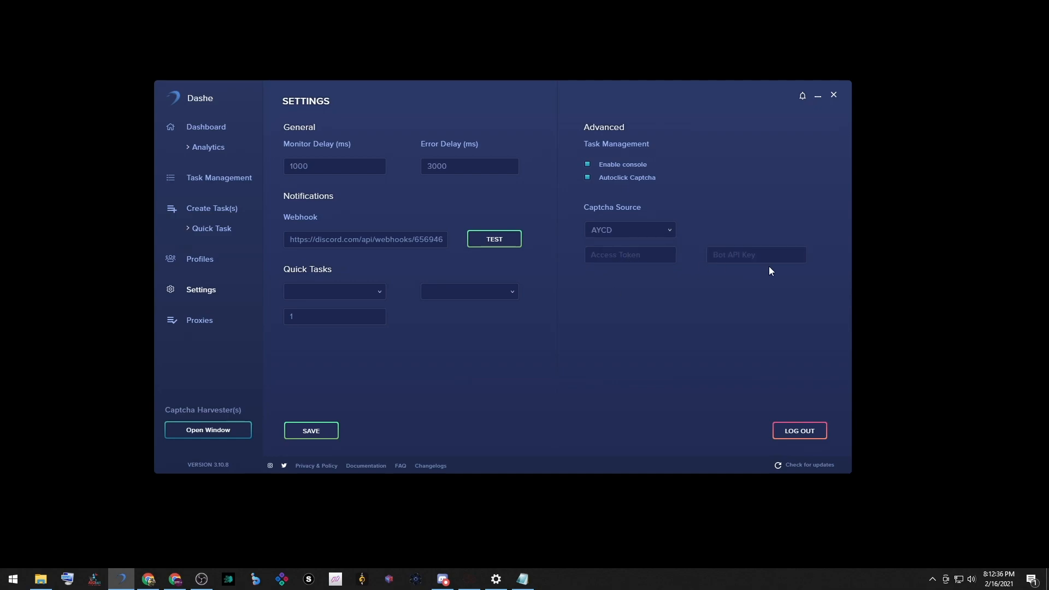
click(645, 228)
click(636, 249)
click(309, 430)
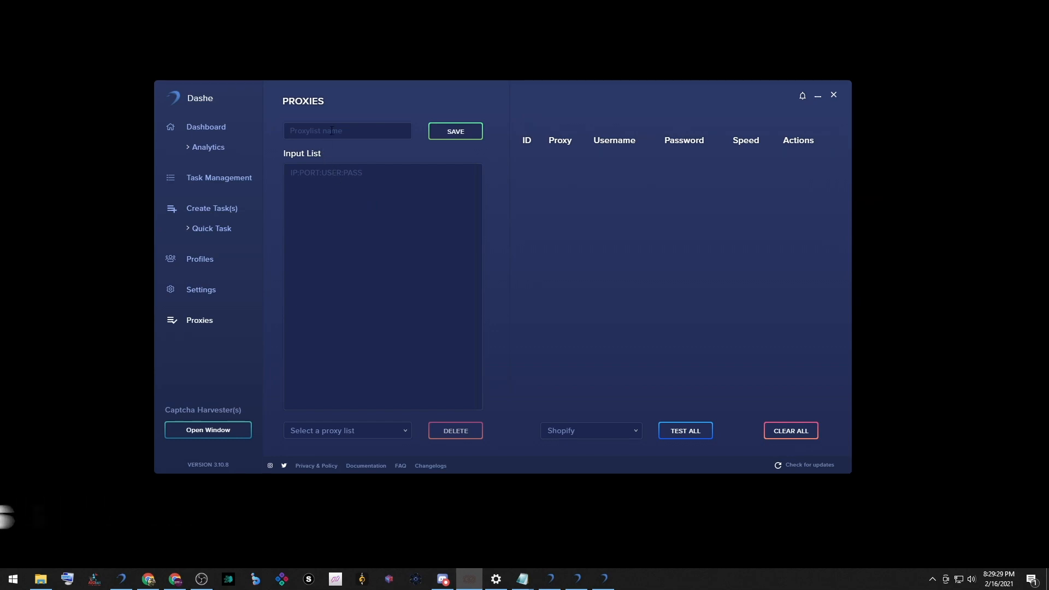
- Save a proxy list named ISP from the pasted proxies and speed-test it against YeezySupply
click(354, 132)
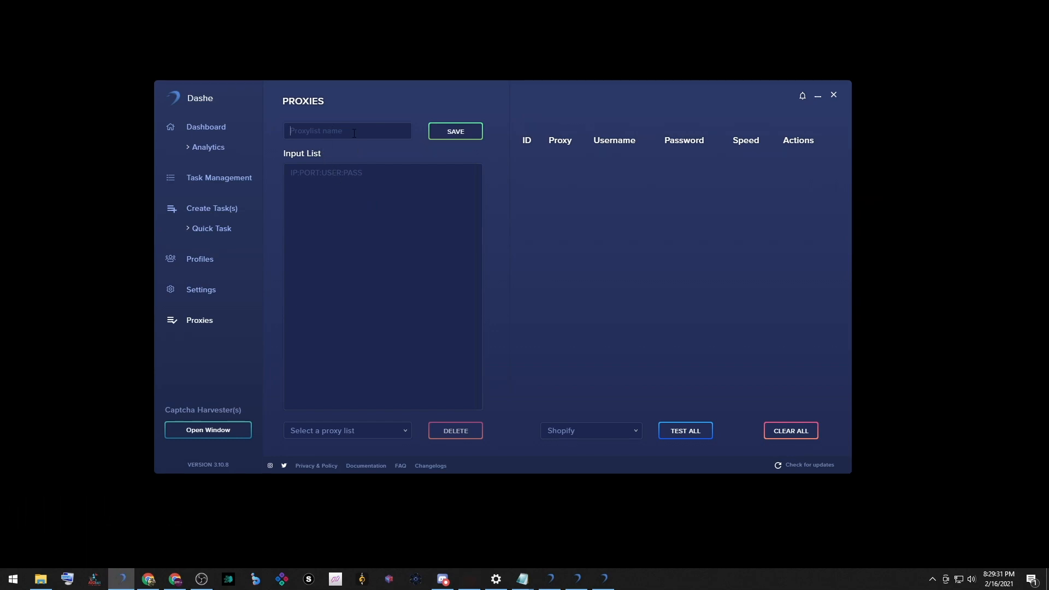
text(ISP)
key(ctrl+v)
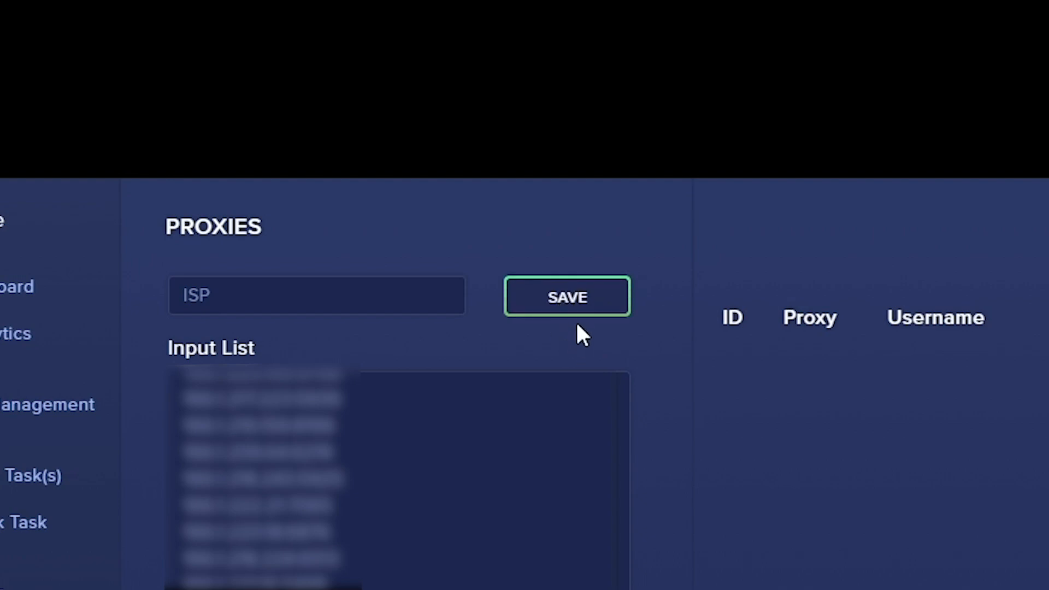
click(580, 300)
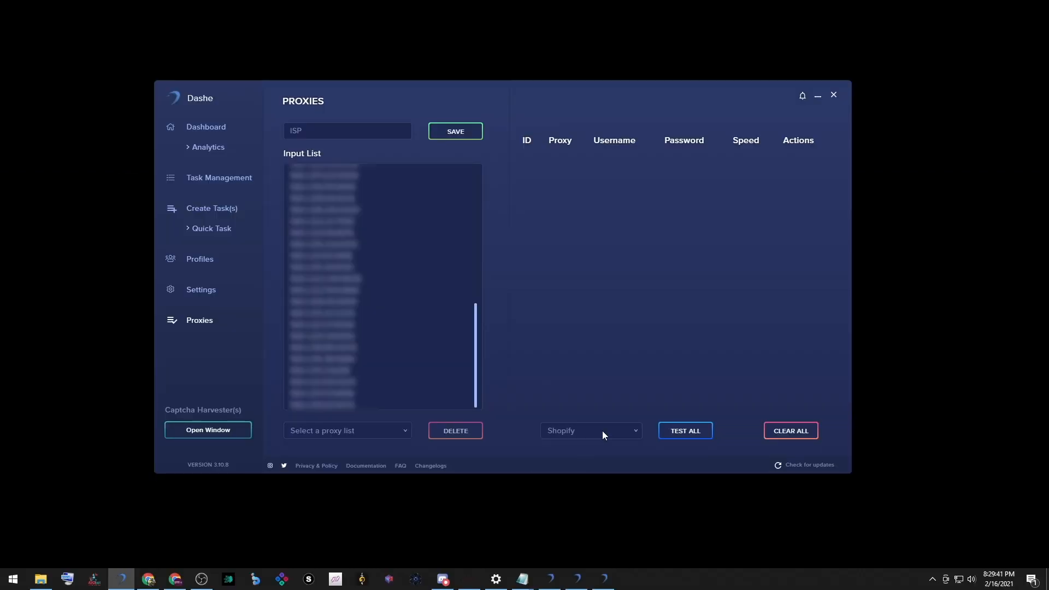
click(602, 432)
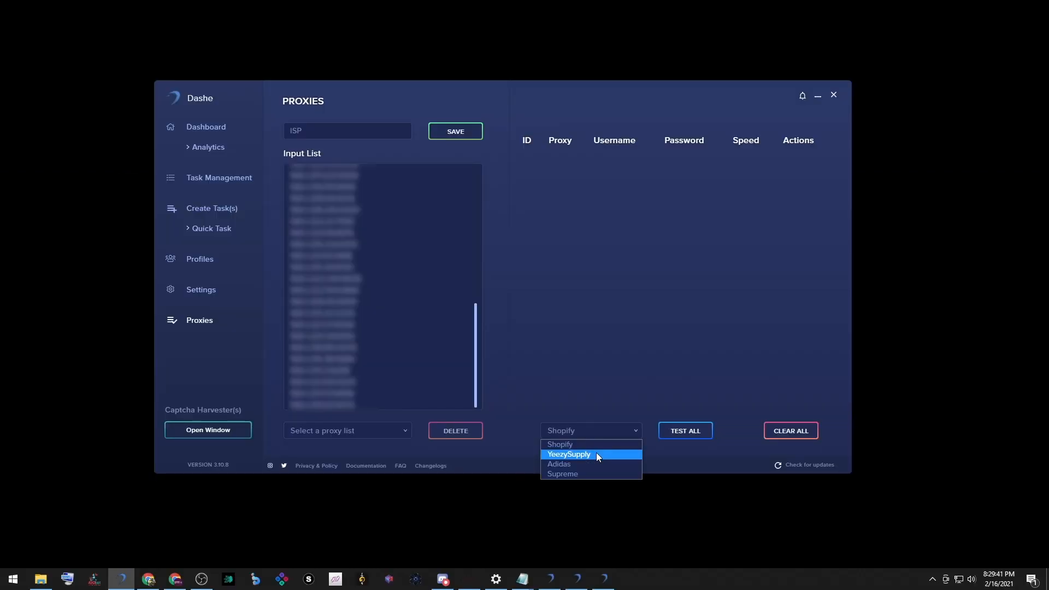
click(597, 456)
click(676, 435)
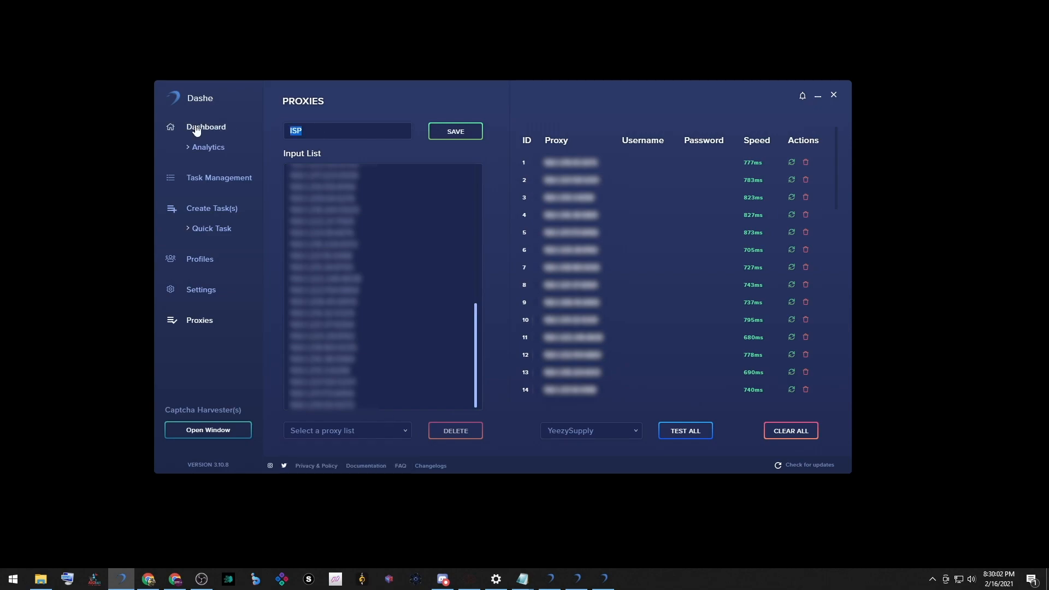
- Save a second list named RESI with the old proxies replaced by residential proxies
text(RESI)
click(470, 302)
key(ctrl+a)
key(BackSpace)
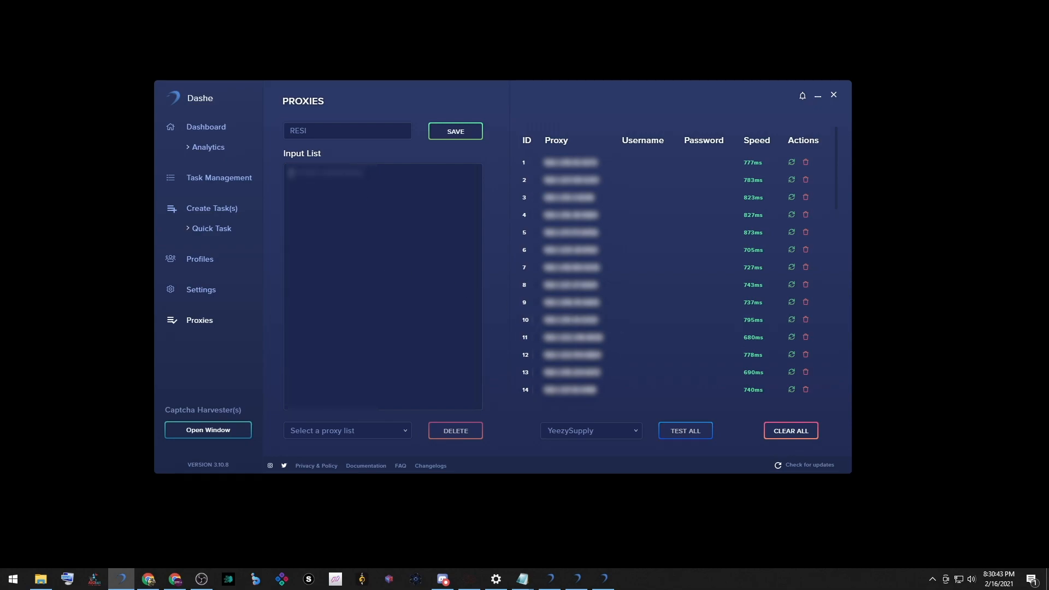
key(ctrl+v)
click(462, 133)
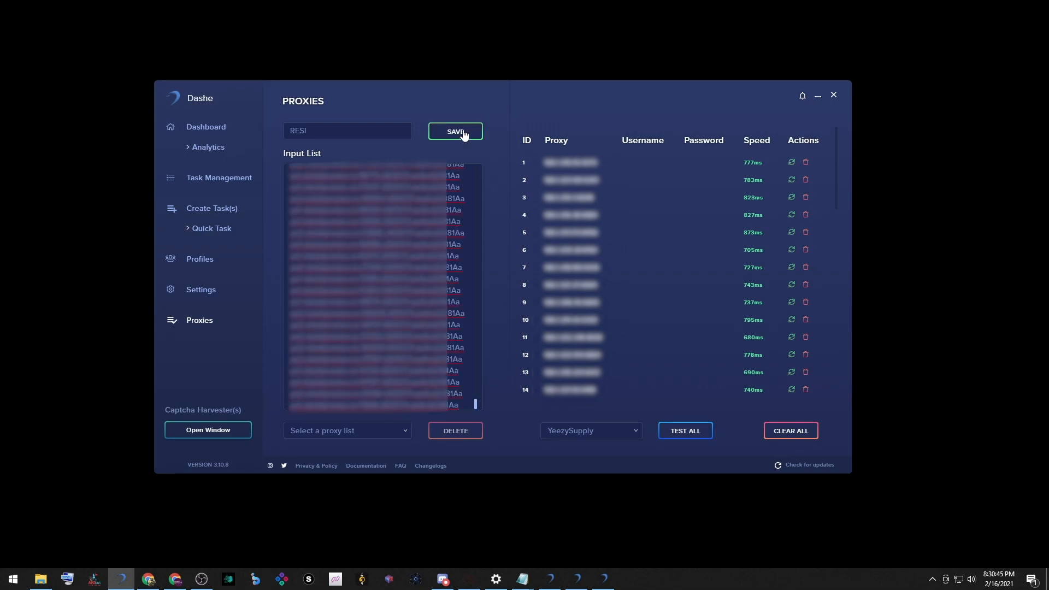
click(383, 431)
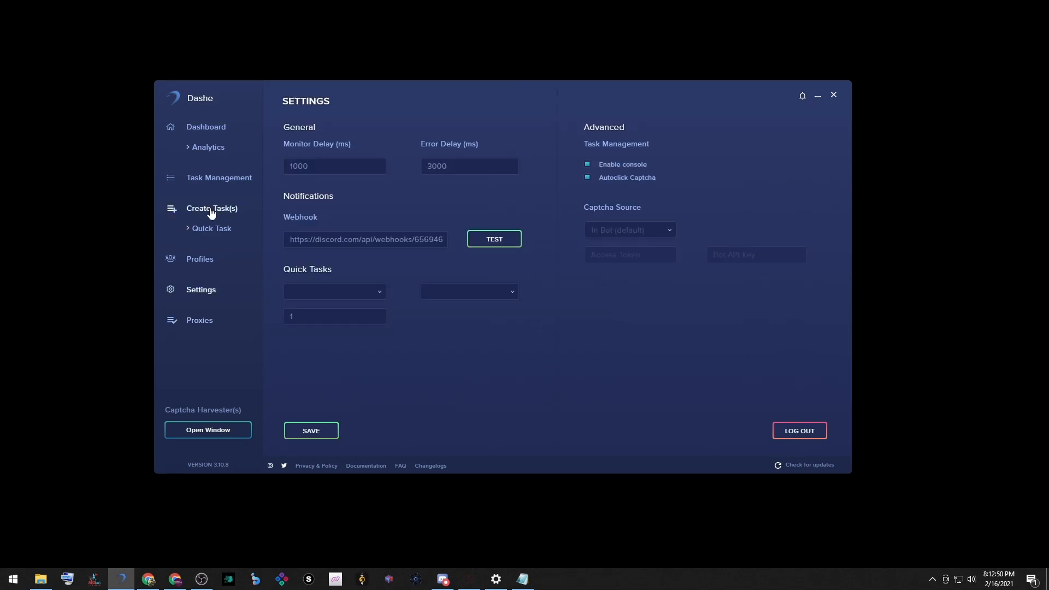
- Create a task with YeezySupply as the store and GZ6984 as the monitor input
click(207, 210)
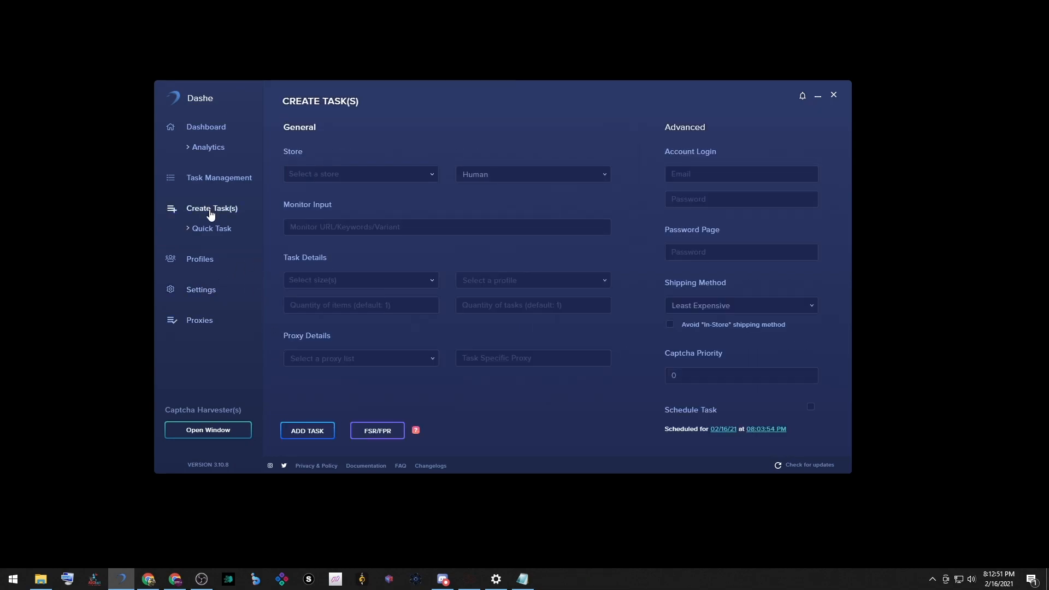
click(375, 174)
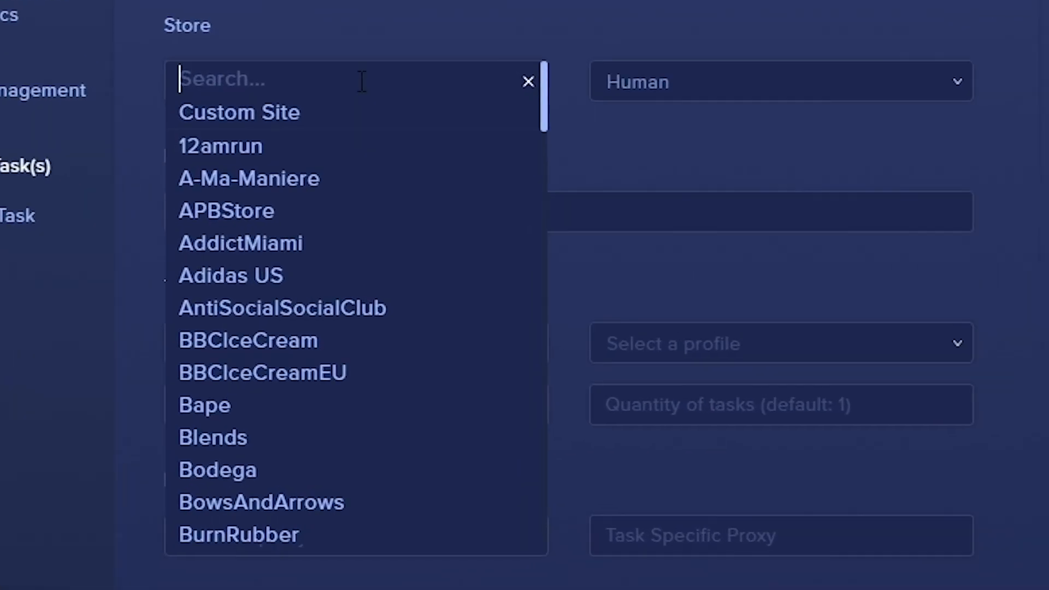
text(yeezy)
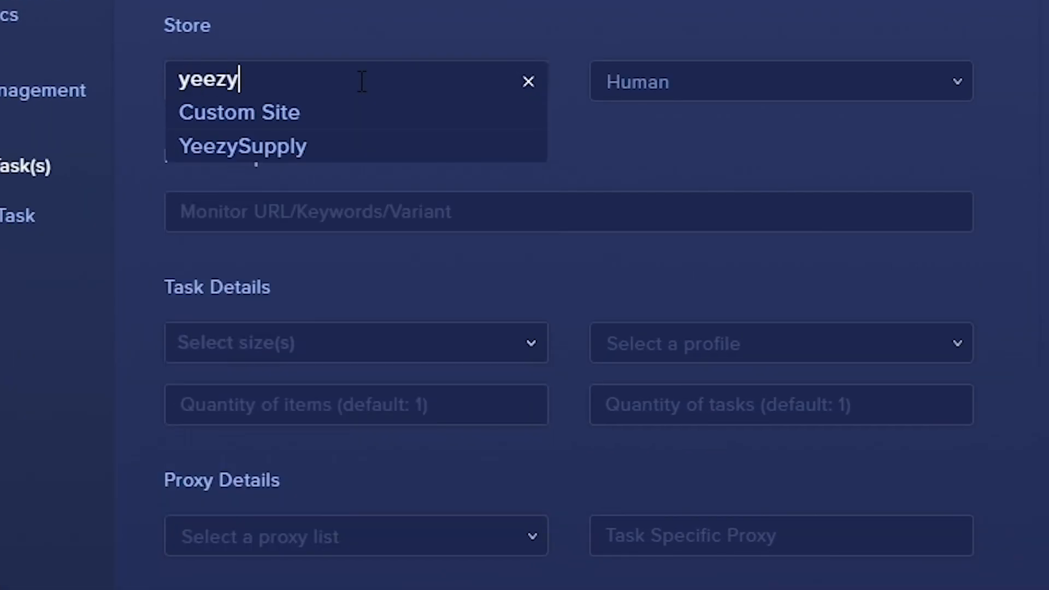
click(271, 143)
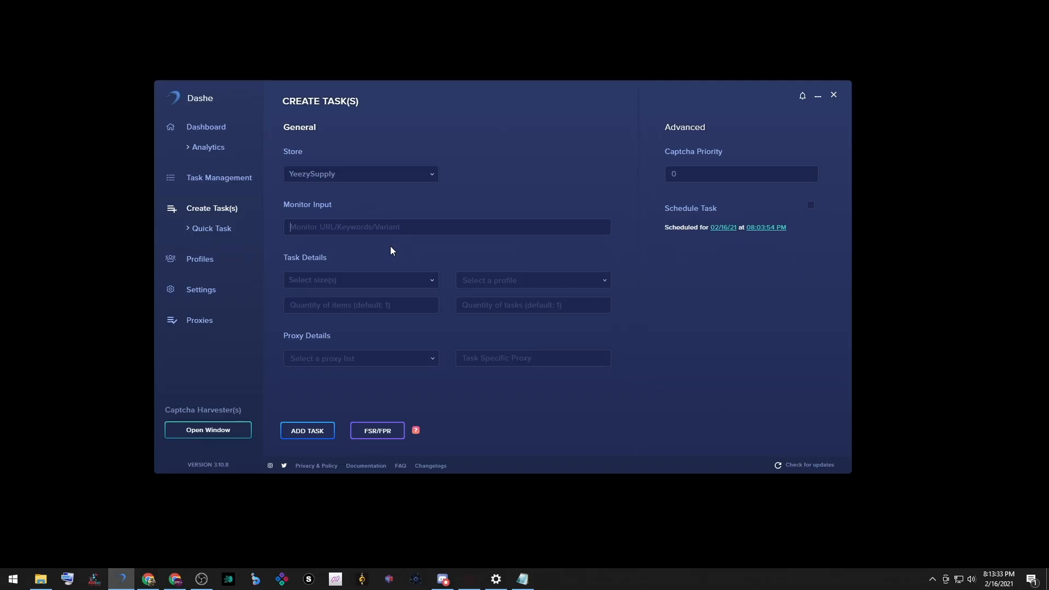
text(GZ6984)
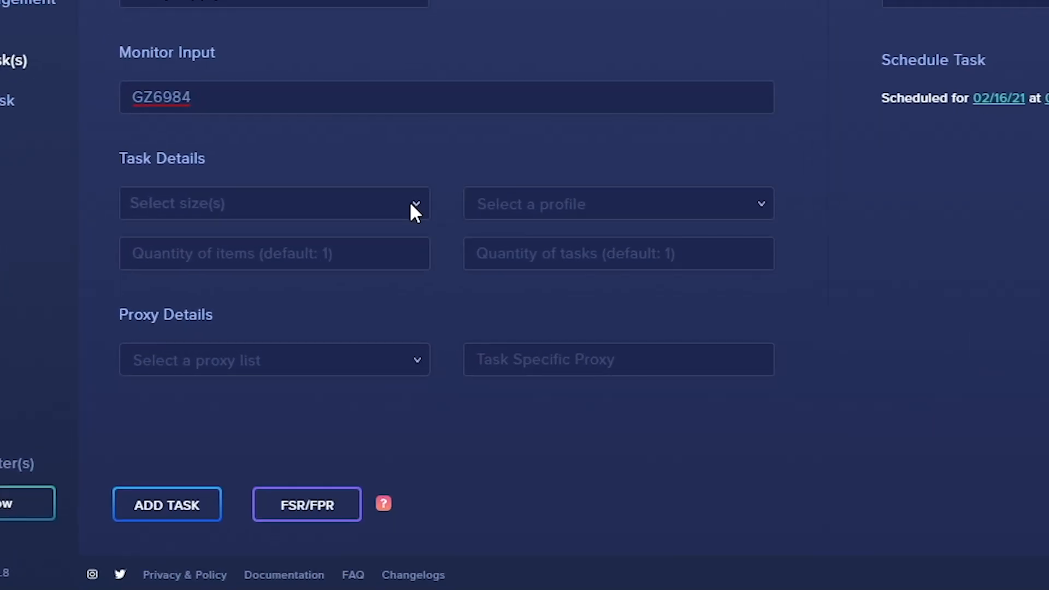
- Select sizes 4 through 7.5 for the task
click(428, 281)
click(228, 225)
scroll(306, 295, down, 10)
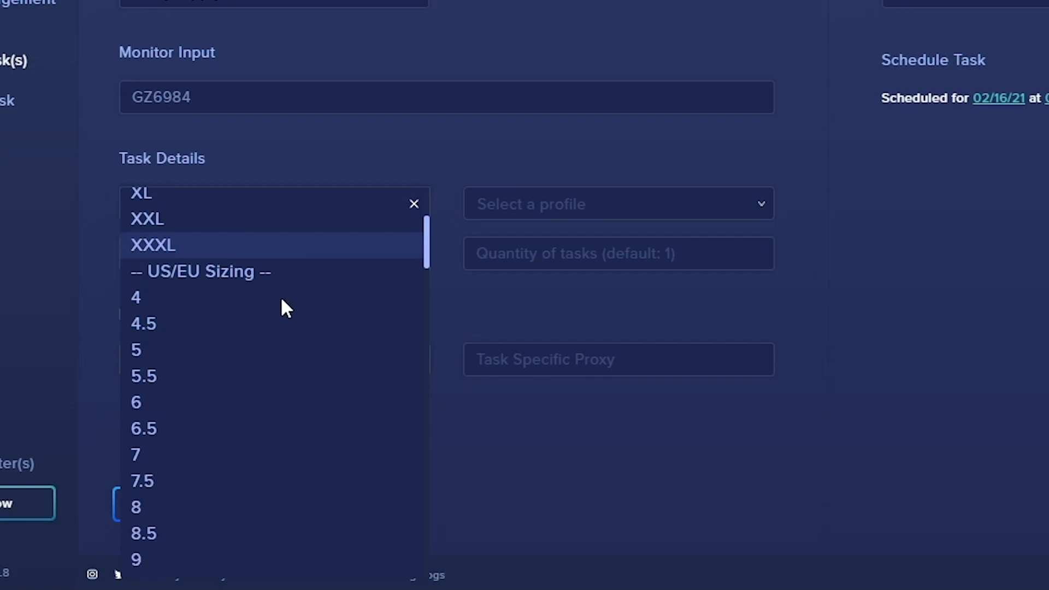
scroll(221, 334, up, 4)
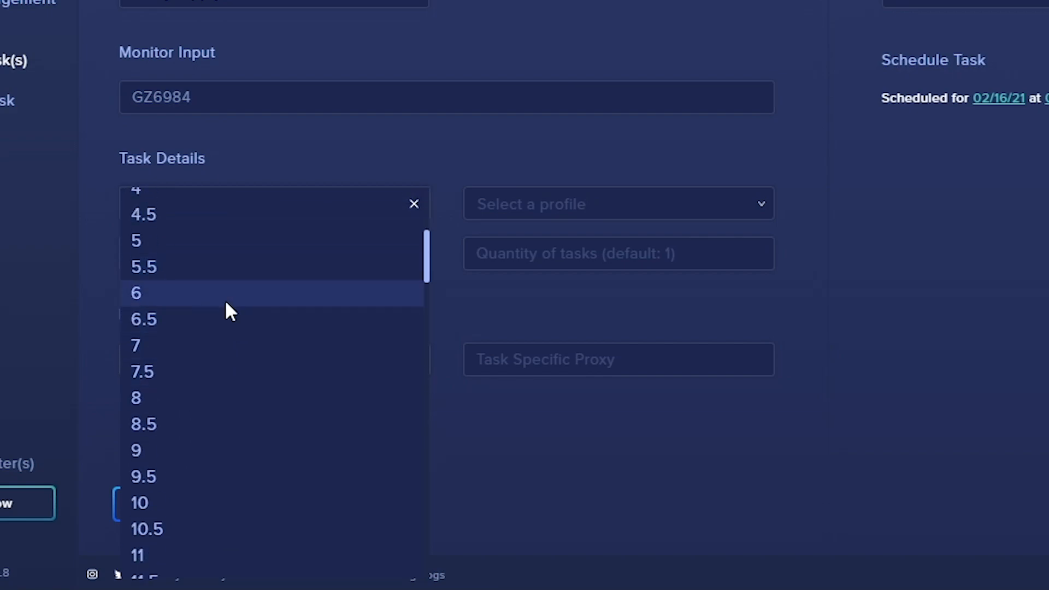
scroll(222, 303, up, 2)
click(199, 298)
click(188, 331)
click(174, 360)
click(177, 375)
click(174, 403)
click(169, 426)
click(163, 457)
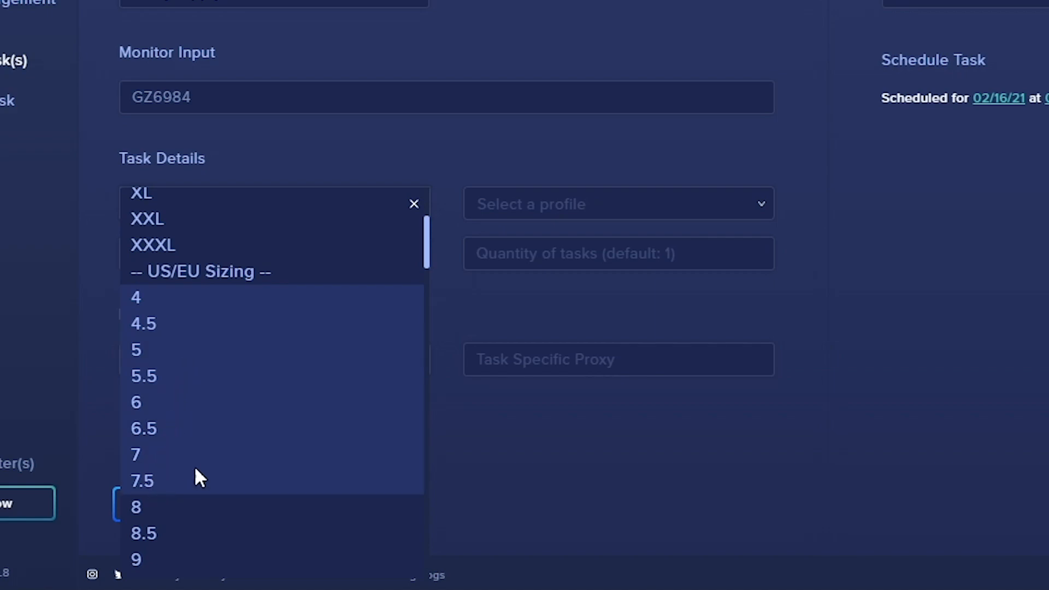
scroll(229, 437, up, 4)
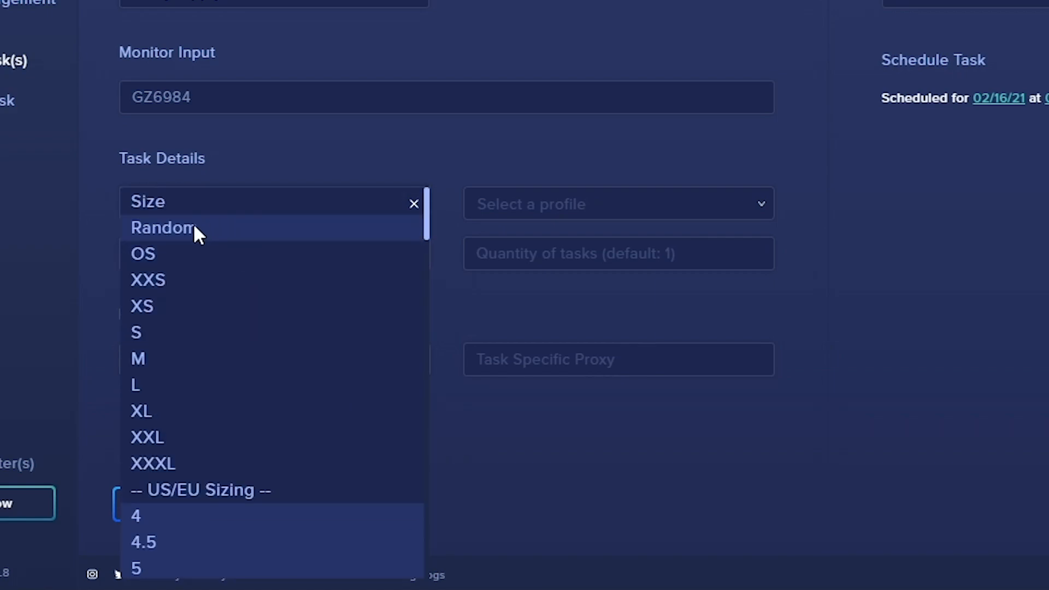
click(439, 168)
- Use Profile 1, quantity 1 per task, 3 tasks, and the ISP proxy list
click(654, 216)
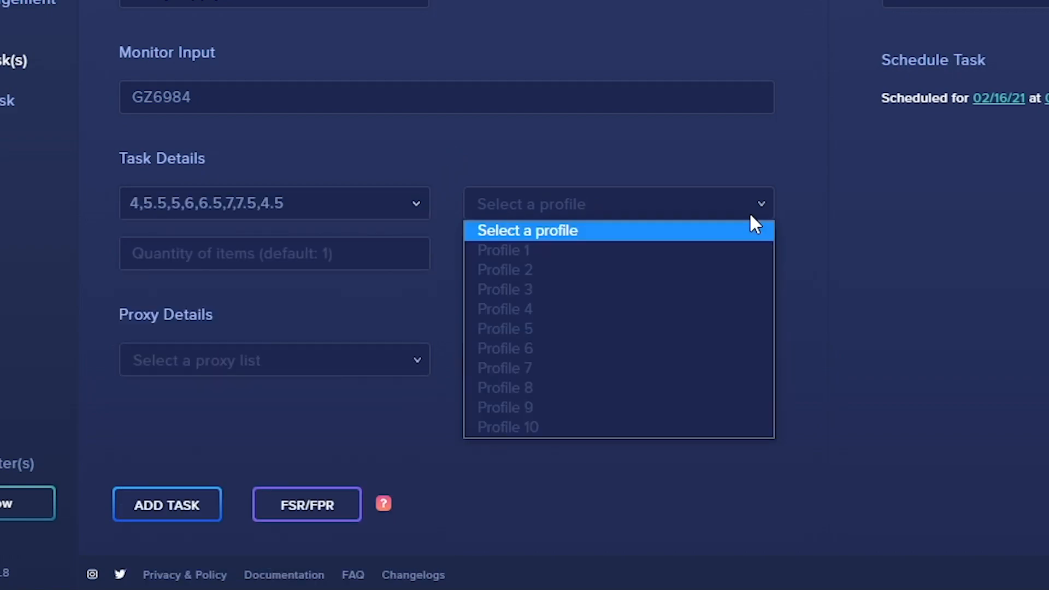
click(508, 250)
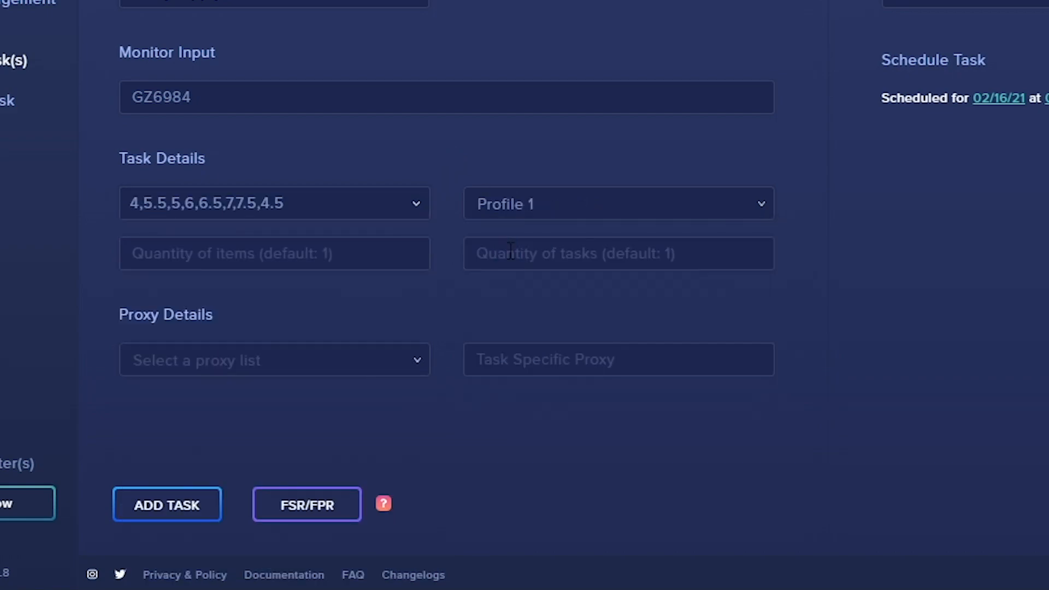
click(318, 255)
text(1)
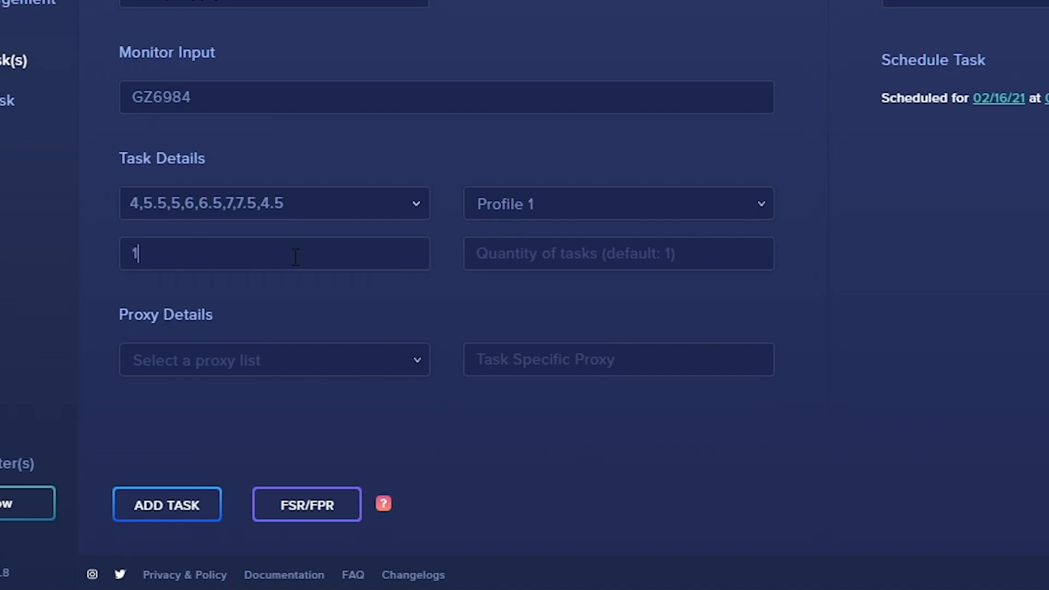
click(559, 259)
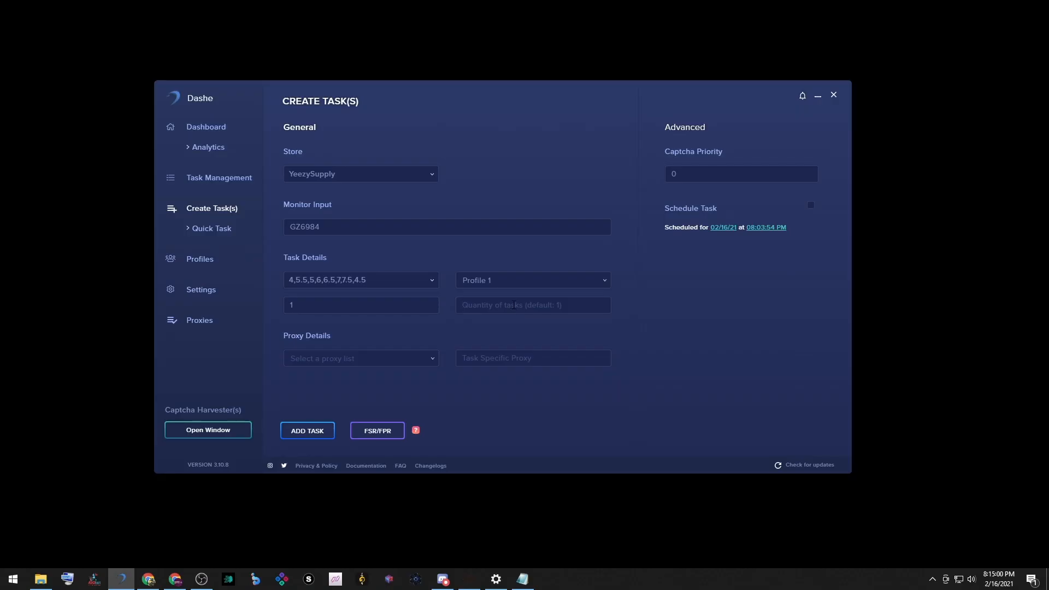
text(3)
click(363, 358)
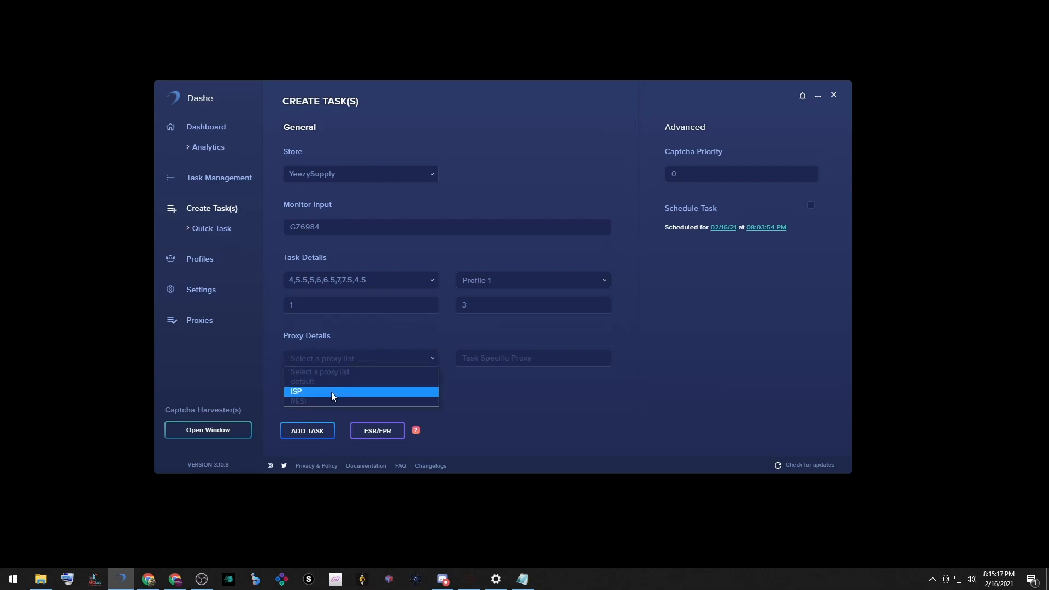
click(329, 391)
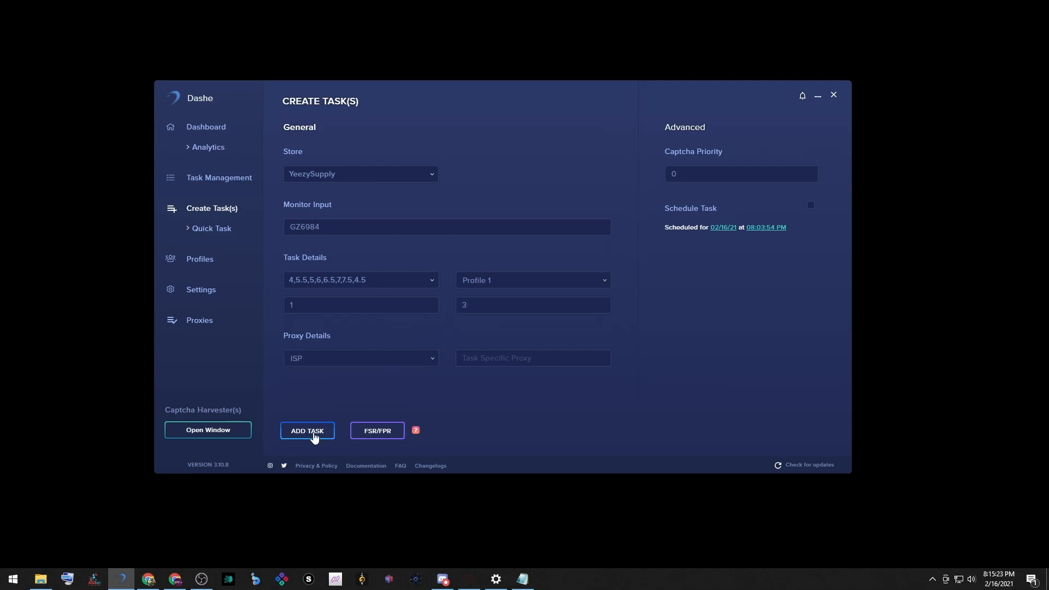
click(212, 178)
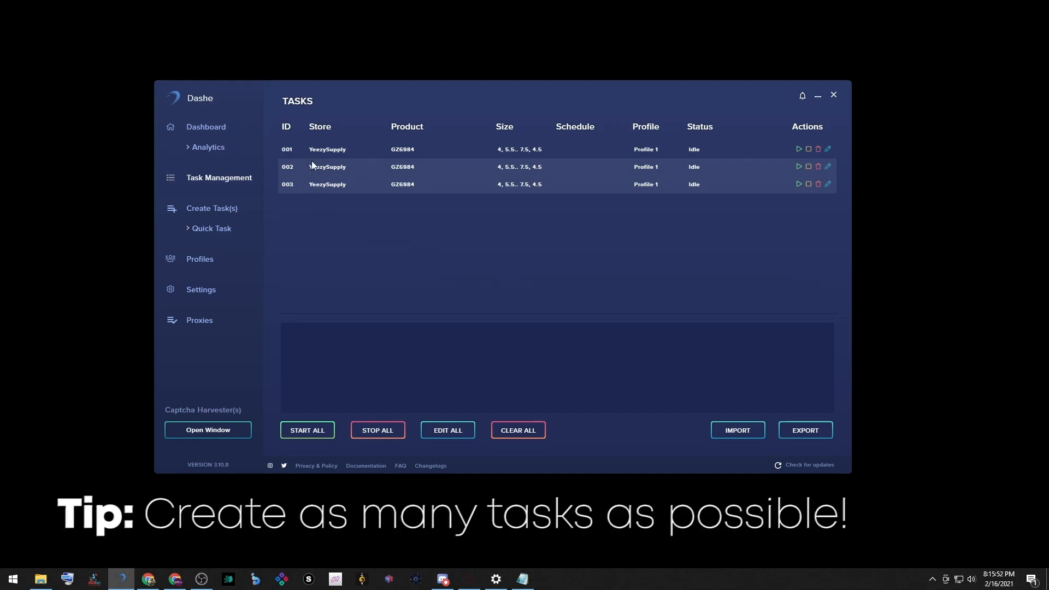
click(226, 215)
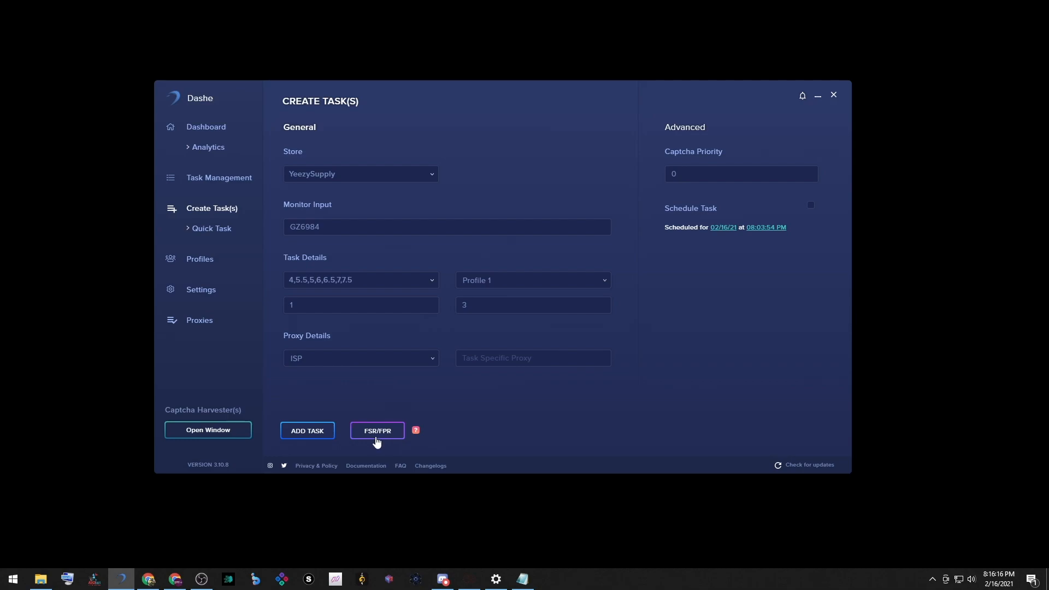
- Review the sizes and profiles in Mass Create, set the quantity to 10, and add the tasks
click(379, 433)
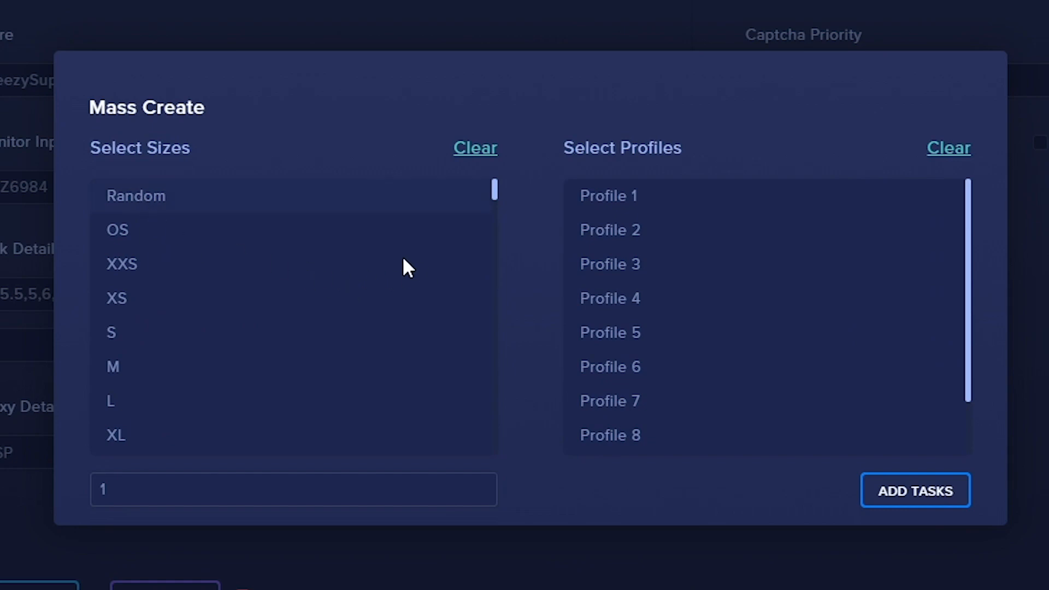
scroll(215, 293, down, 8)
scroll(123, 258, up, 4)
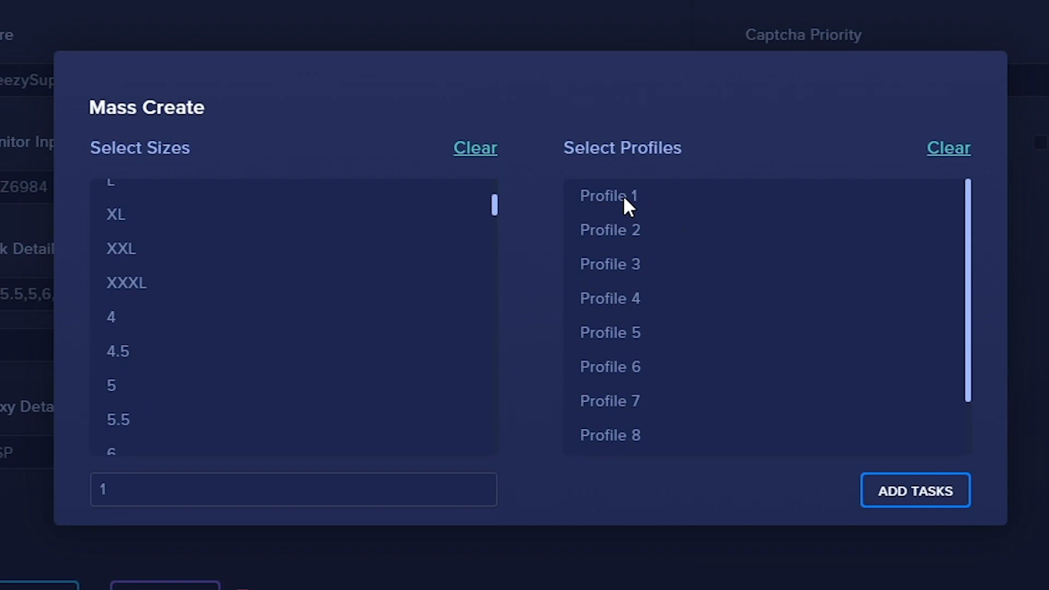
scroll(650, 284, down, 1)
scroll(652, 289, up, 1)
scroll(735, 291, down, 2)
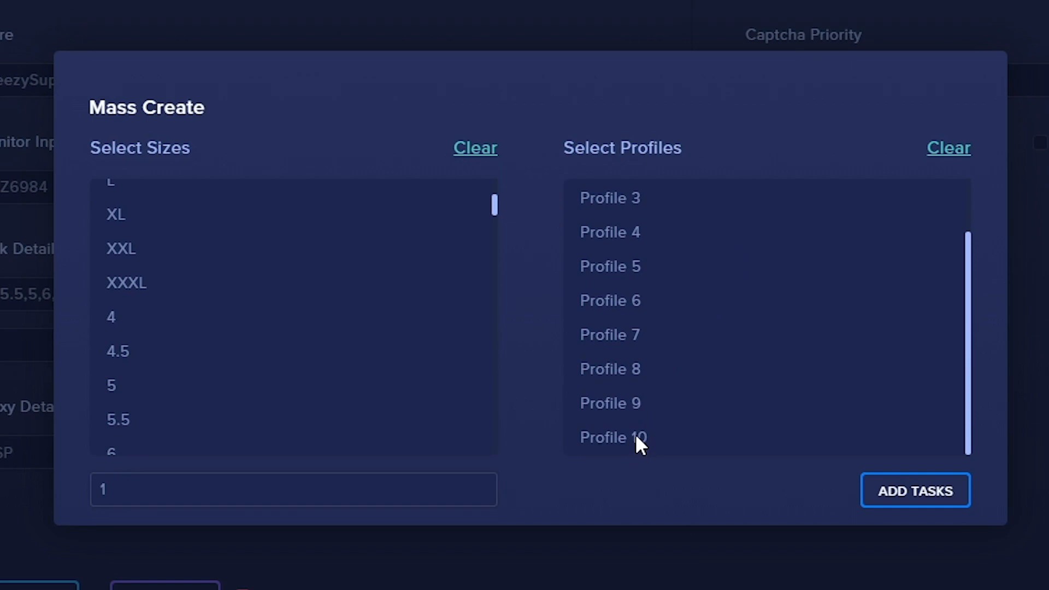
scroll(732, 344, up, 2)
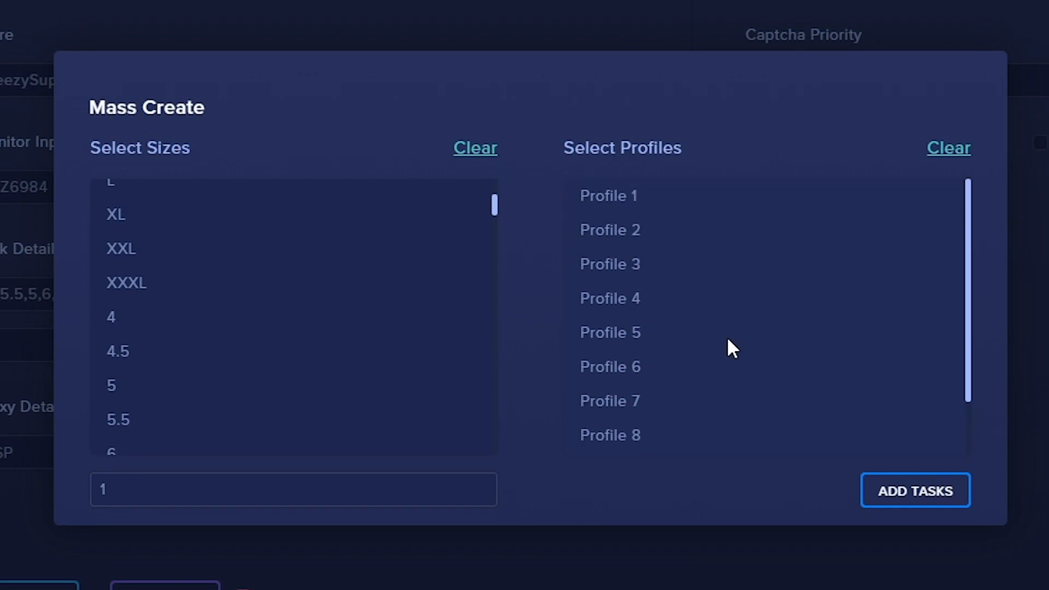
scroll(667, 368, down, 2)
scroll(710, 351, up, 2)
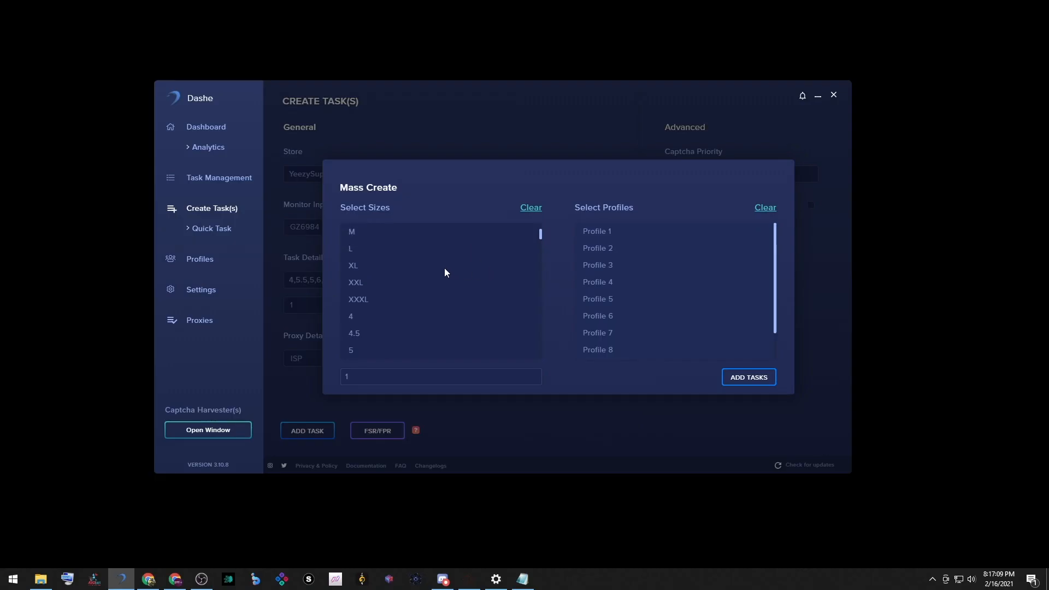
scroll(621, 265, down, 2)
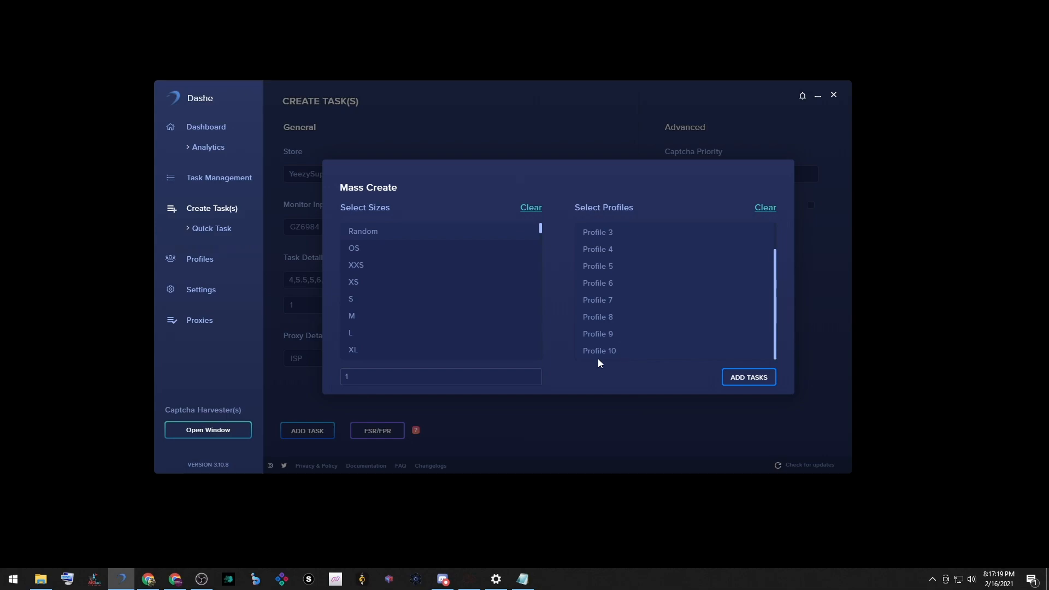
double_click(493, 377)
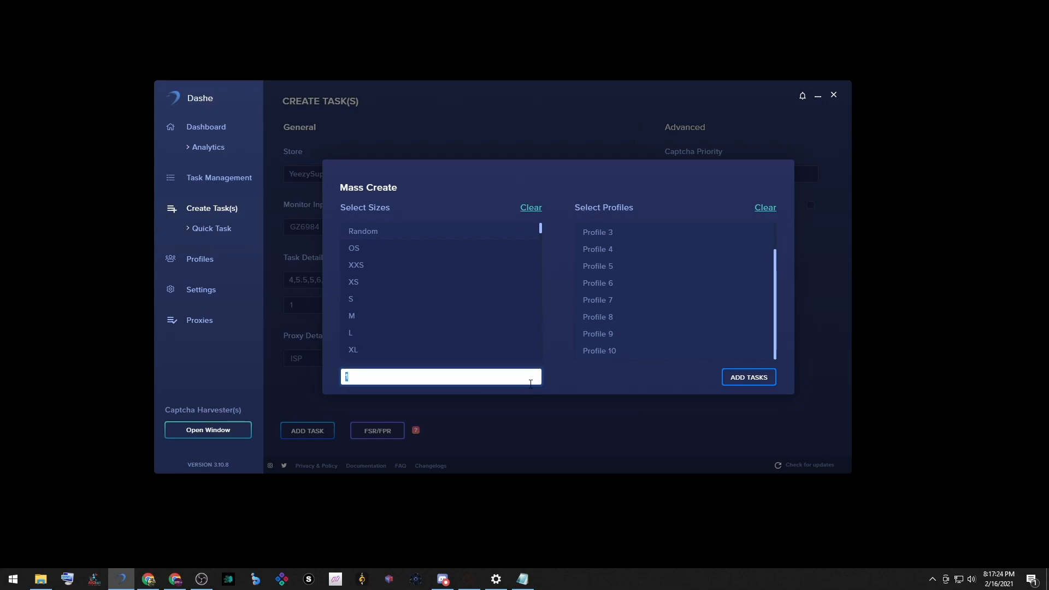
text(10)
click(592, 388)
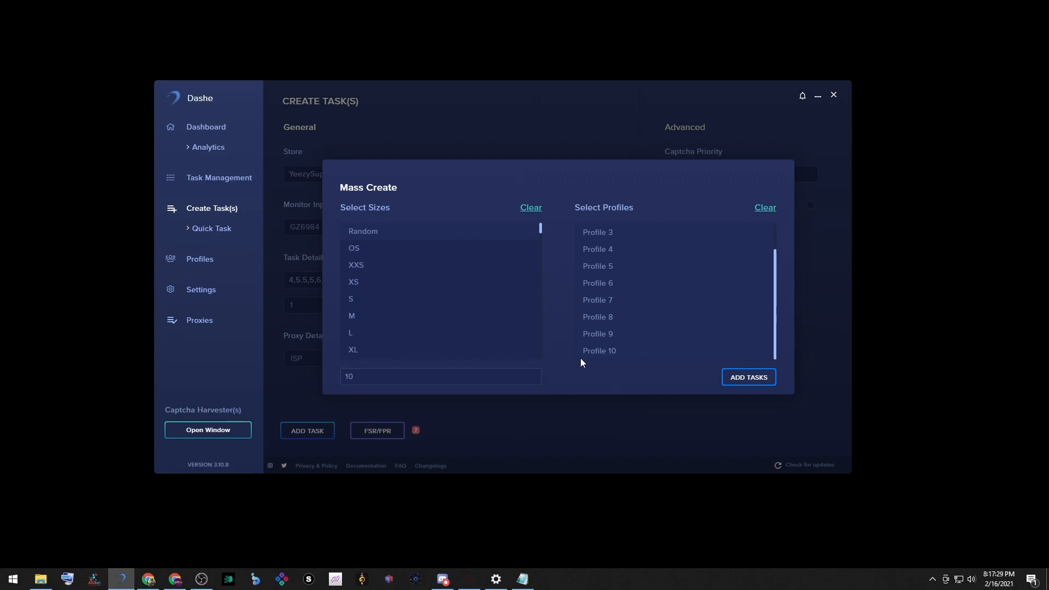
click(748, 377)
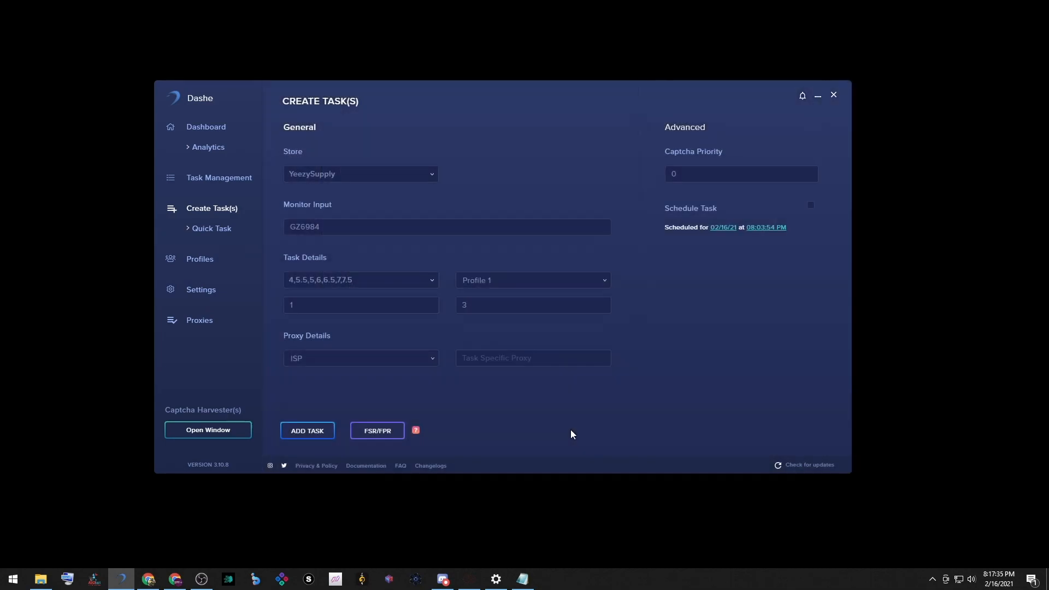
- Scroll the Task Management list to confirm the tasks reach 103 for Profile 10
click(207, 181)
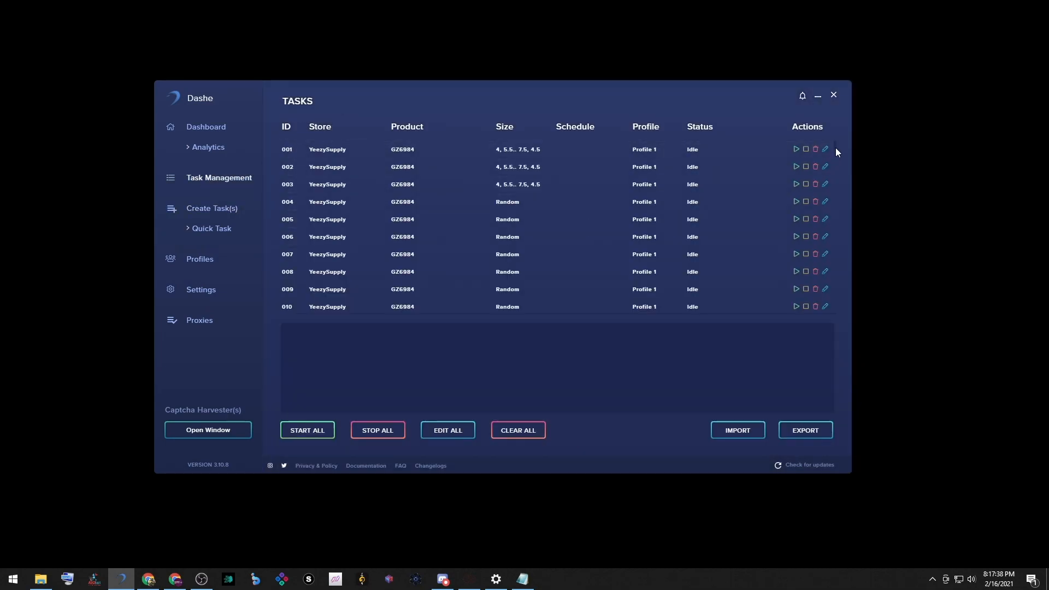
drag(835, 152, 834, 315)
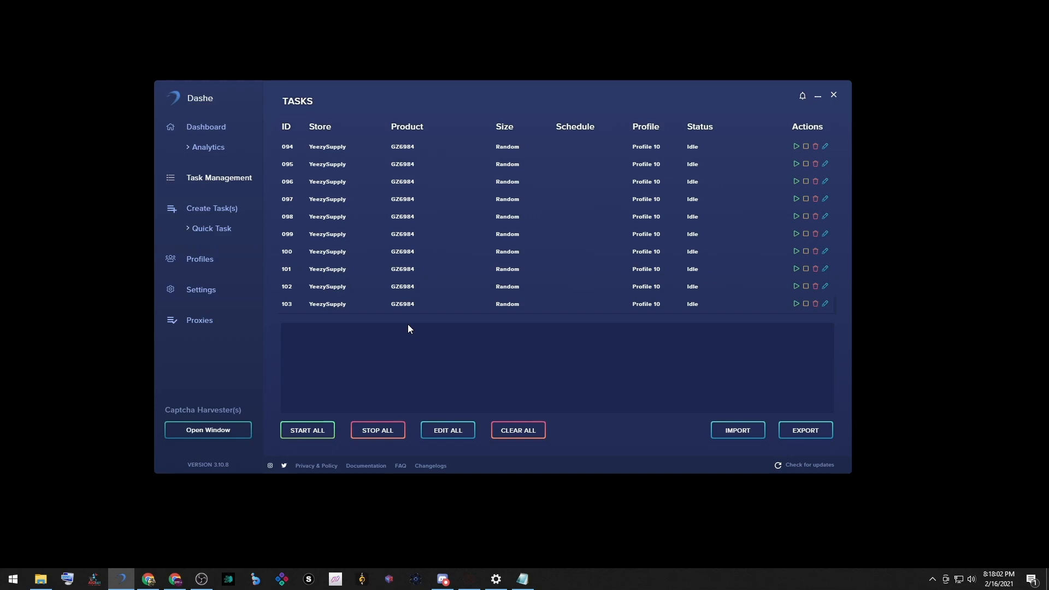
- Switch the task form's proxy list to RESI
click(217, 210)
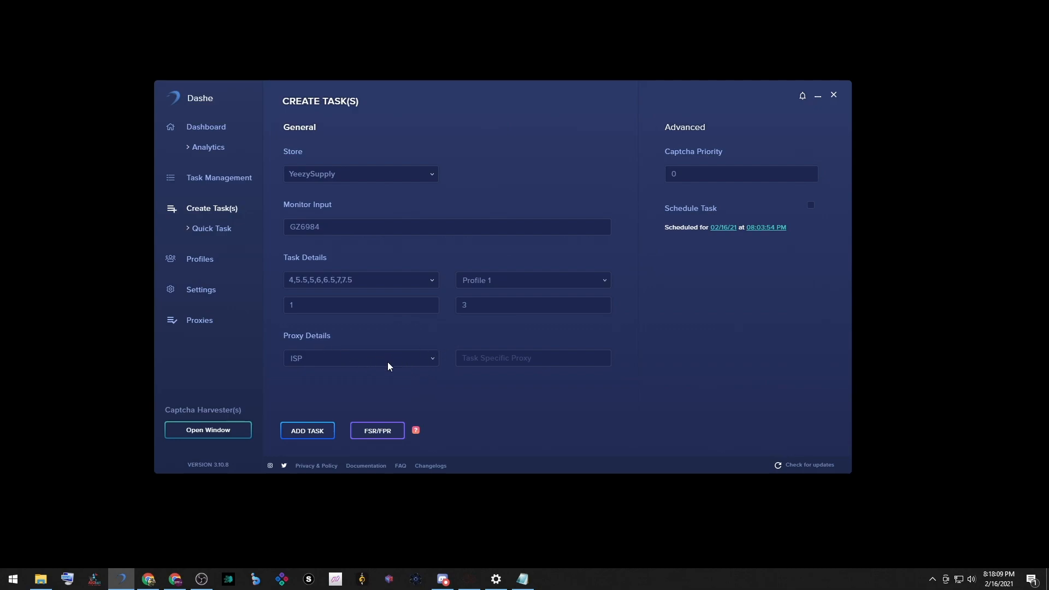
click(420, 359)
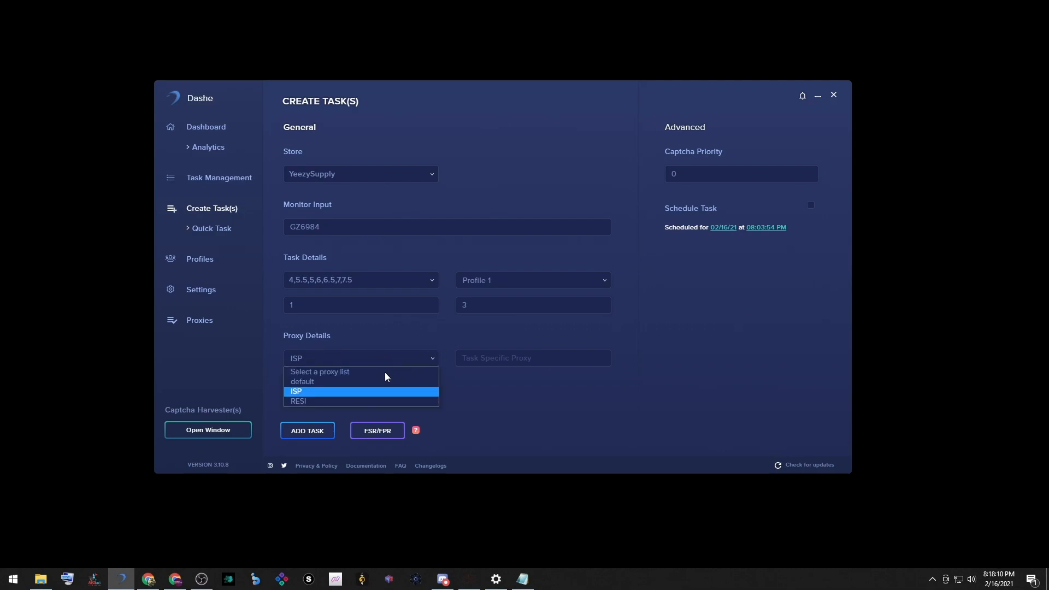
click(306, 403)
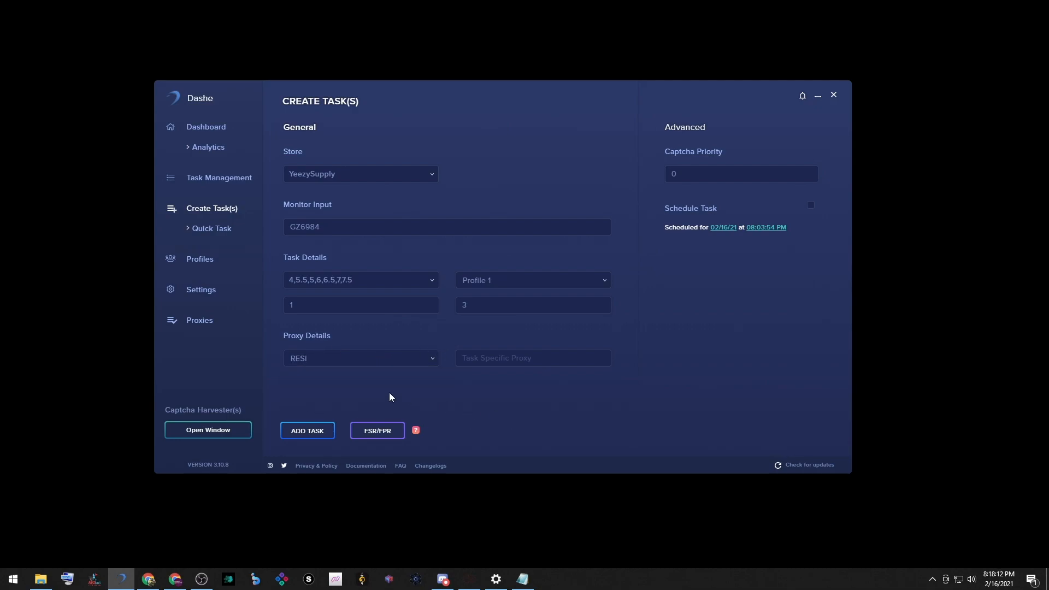
- Mass-create another batch at quantity 10 per profile using RESI, then view the task list
click(378, 431)
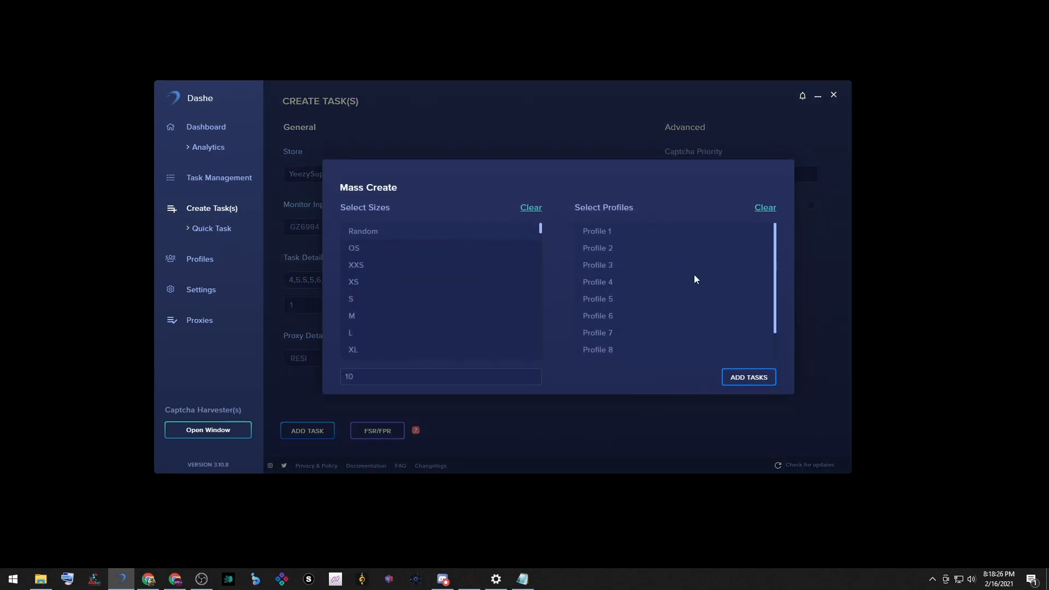
scroll(629, 268, down, 2)
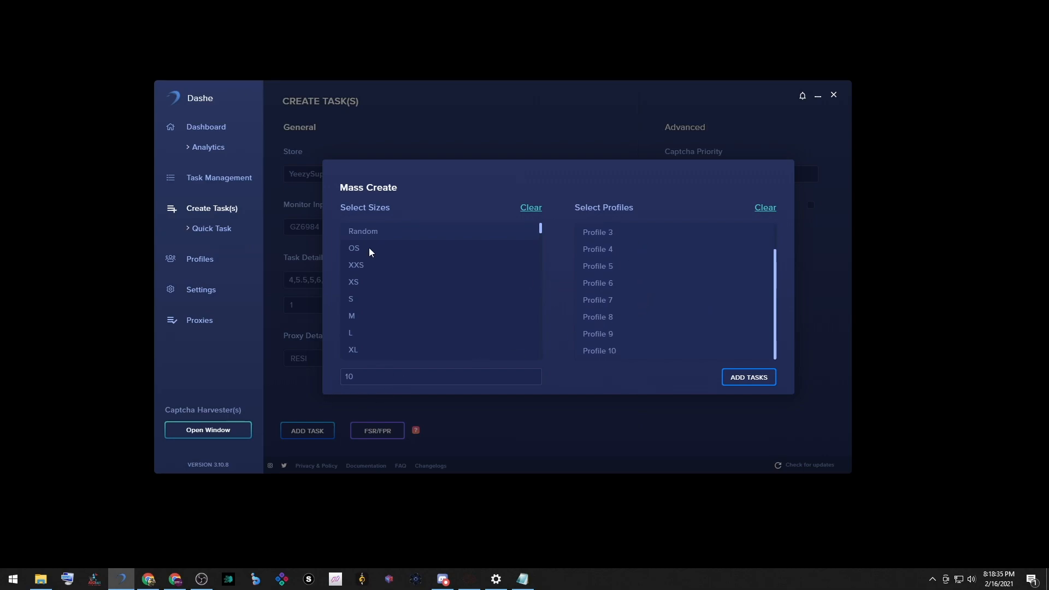
click(368, 378)
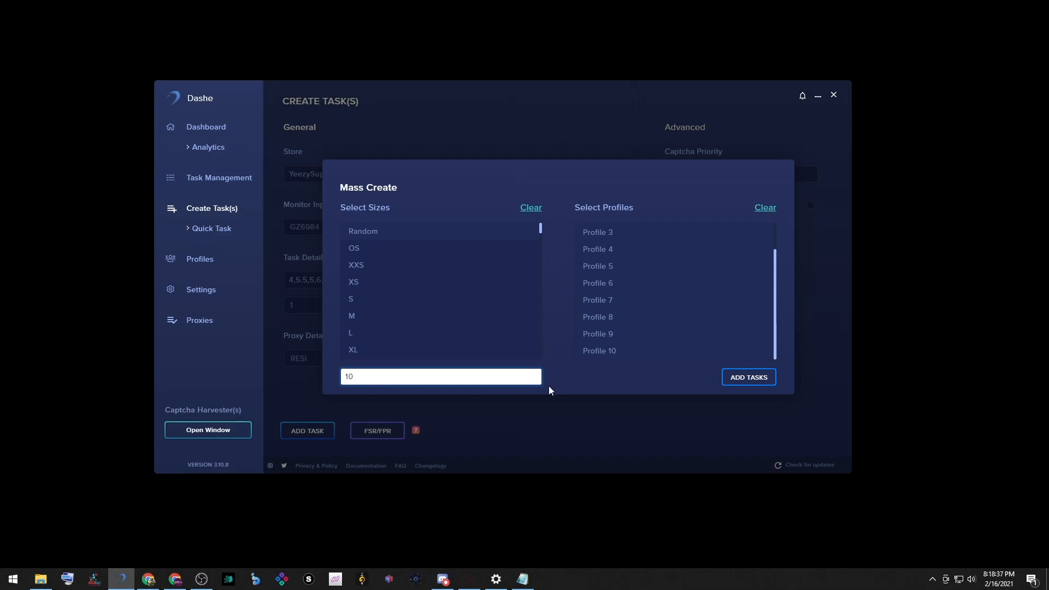
click(570, 377)
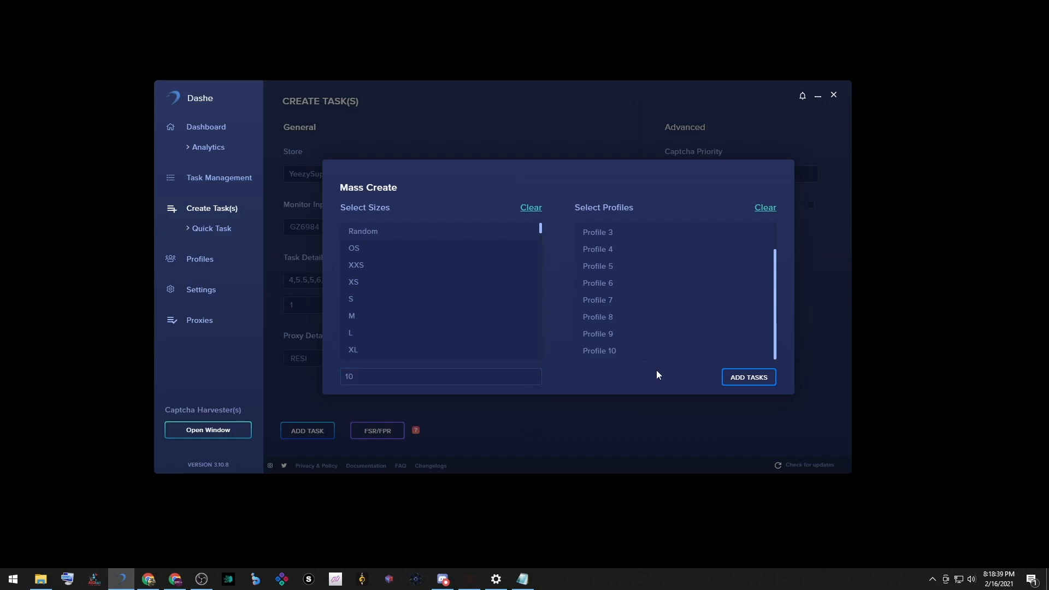
click(749, 378)
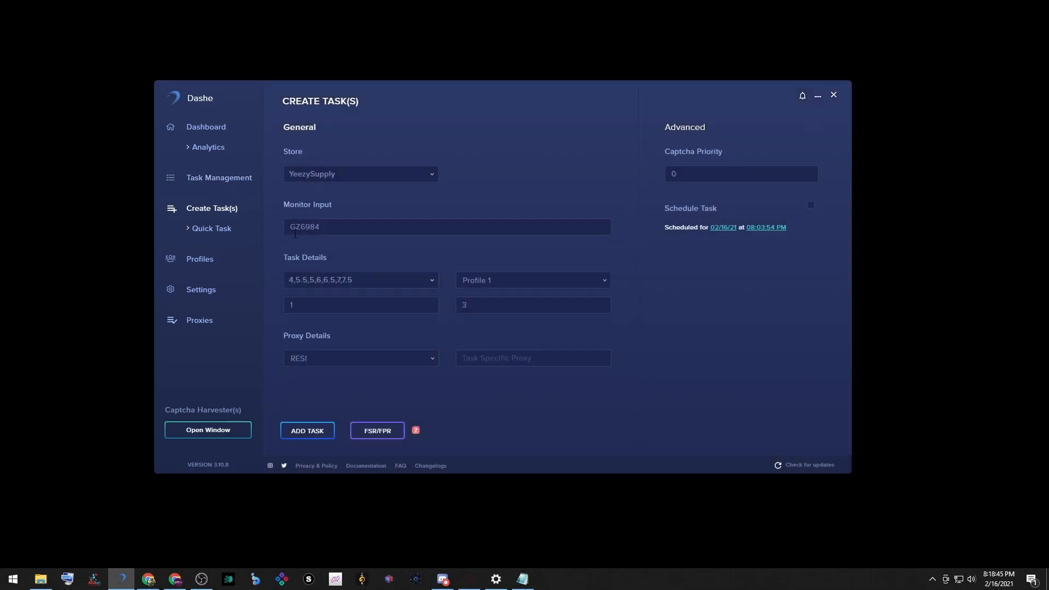
click(217, 180)
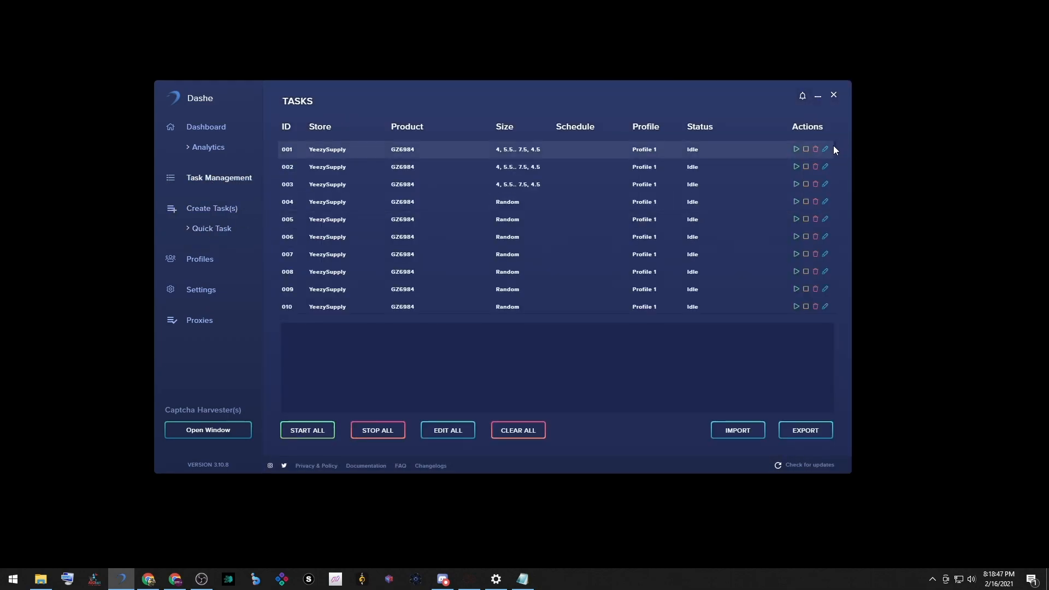
- Scroll the task list to the bottom to confirm it reaches task 203
drag(835, 145, 834, 312)
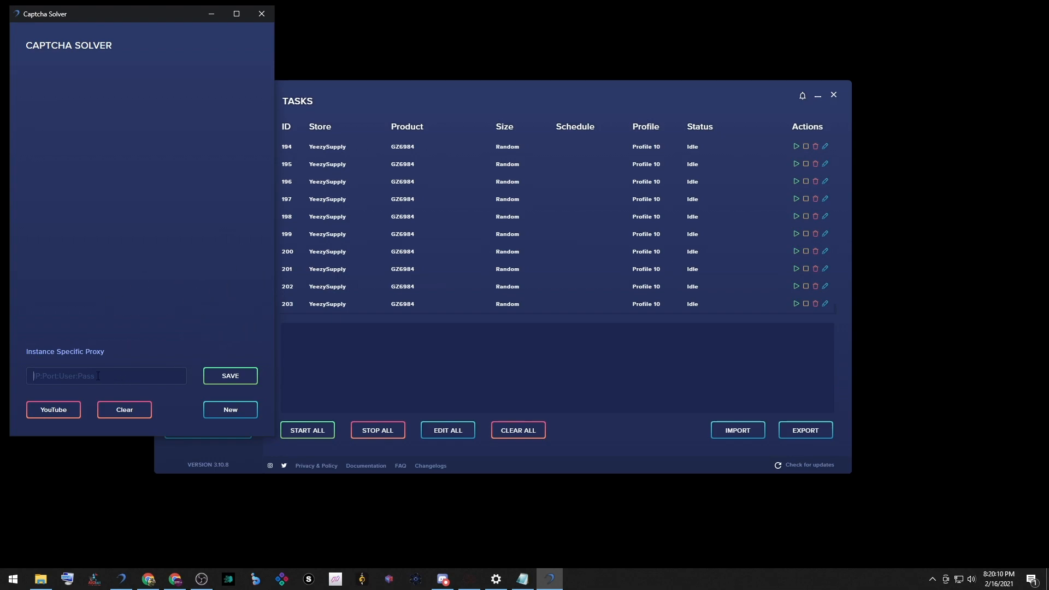
- Paste and save a proxy for the first captcha solver window
click(138, 374)
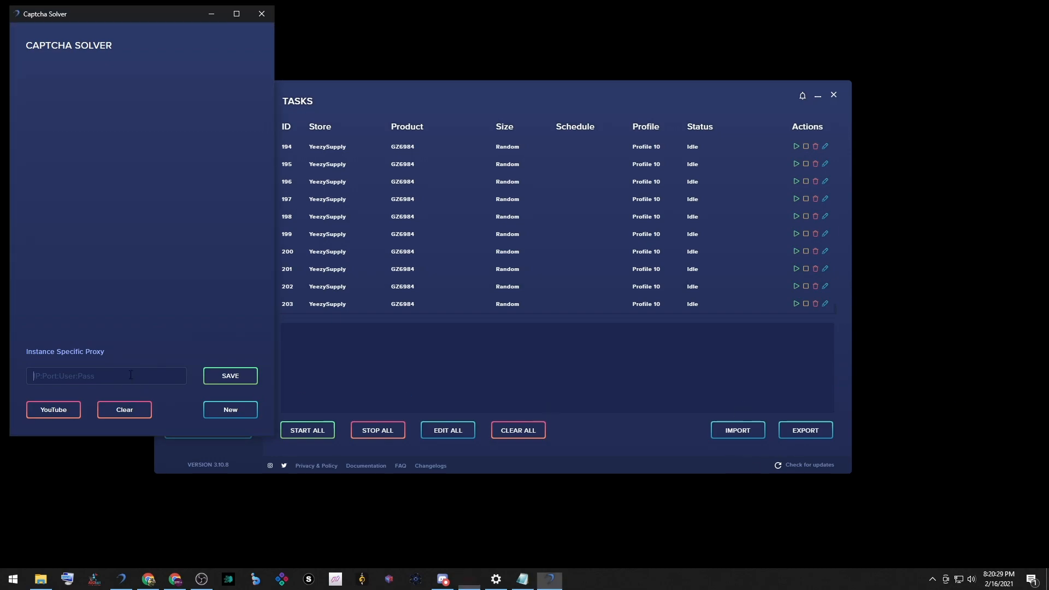
text(166.1.214.80:6685)
click(231, 376)
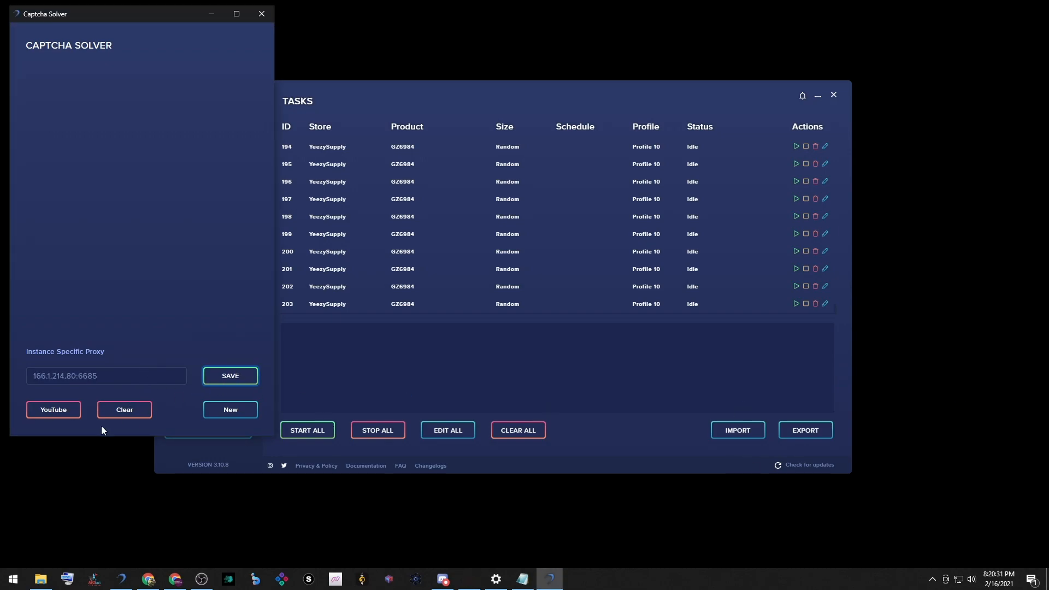
- Sign that harvester into a Google account and confirm the sign-in
click(52, 411)
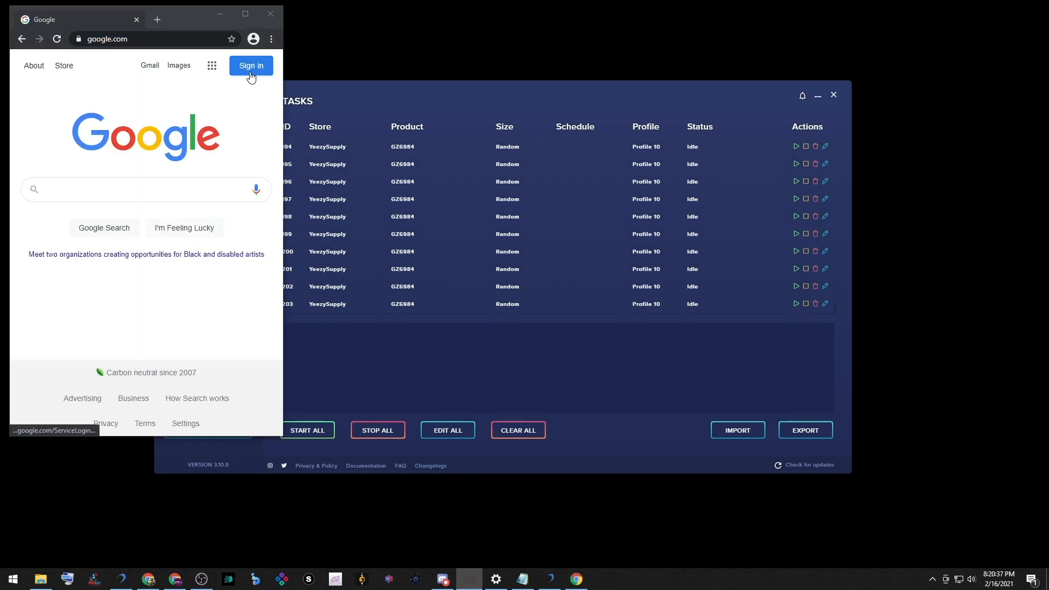
click(252, 70)
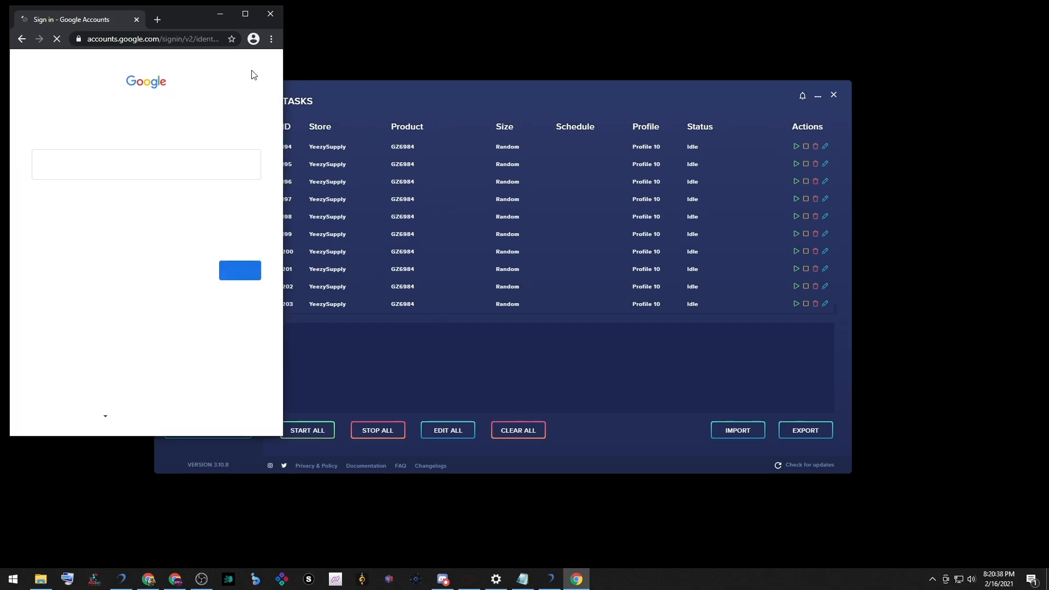
key(ctrl+v)
click(232, 275)
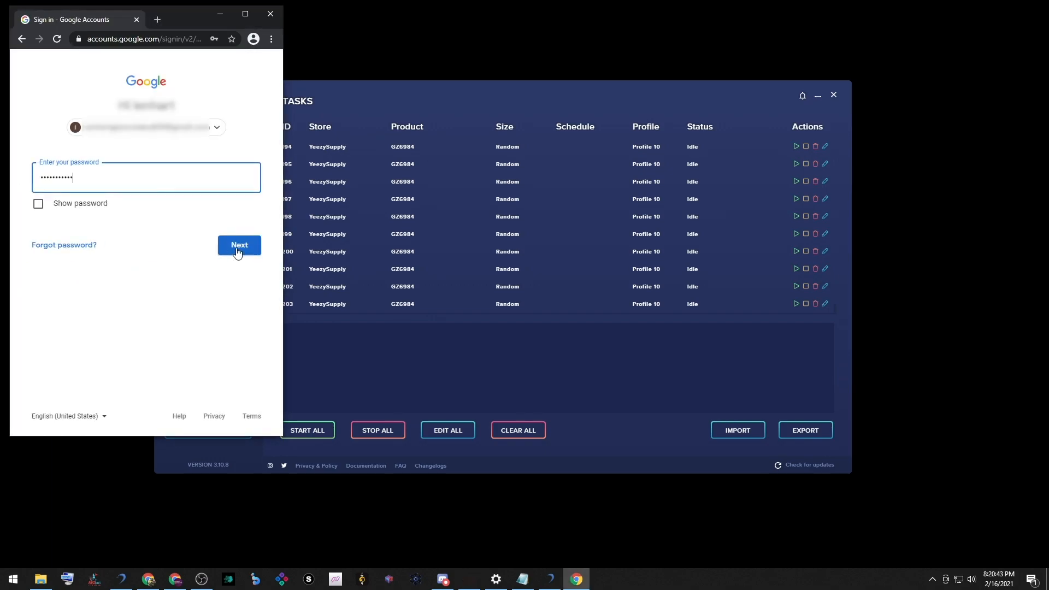
click(236, 244)
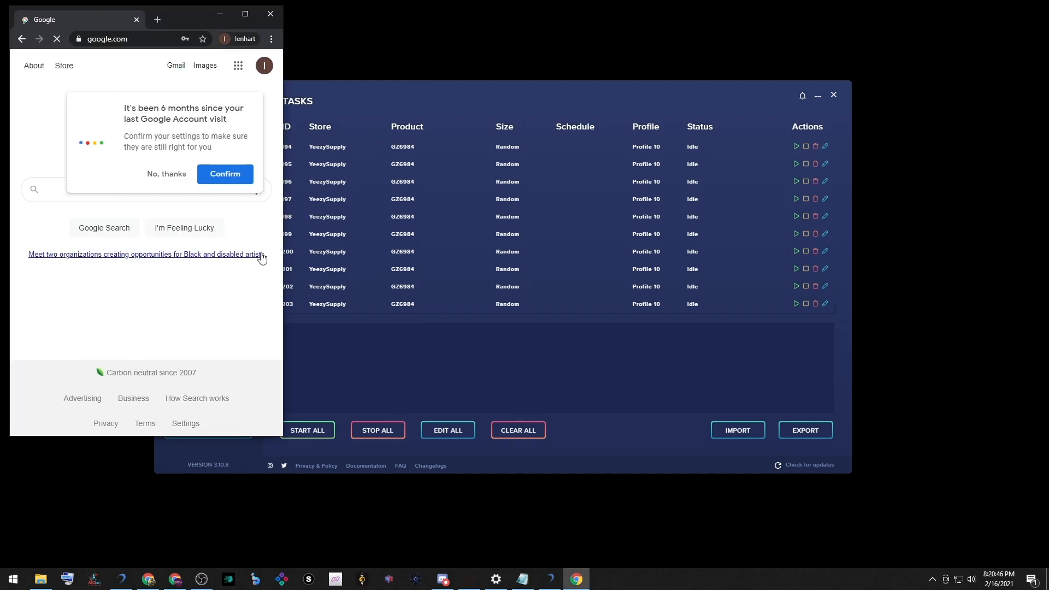
click(271, 14)
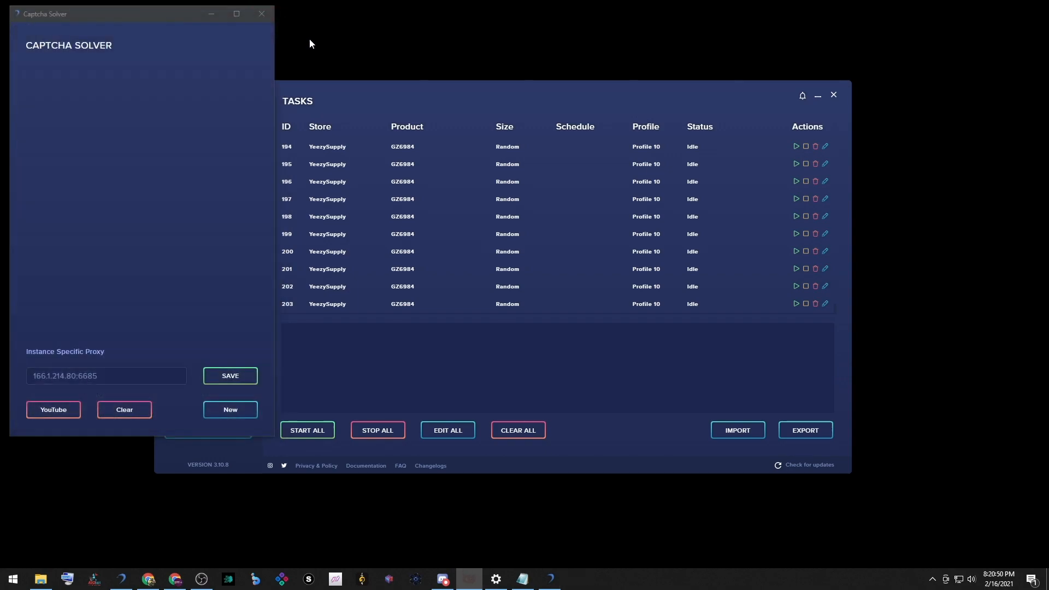
click(61, 415)
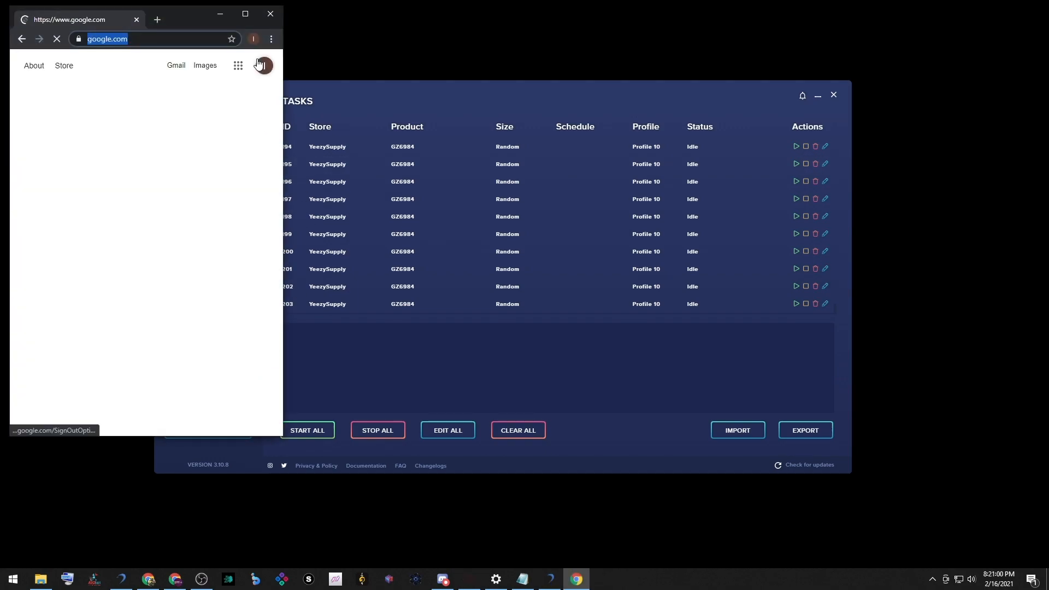
click(264, 66)
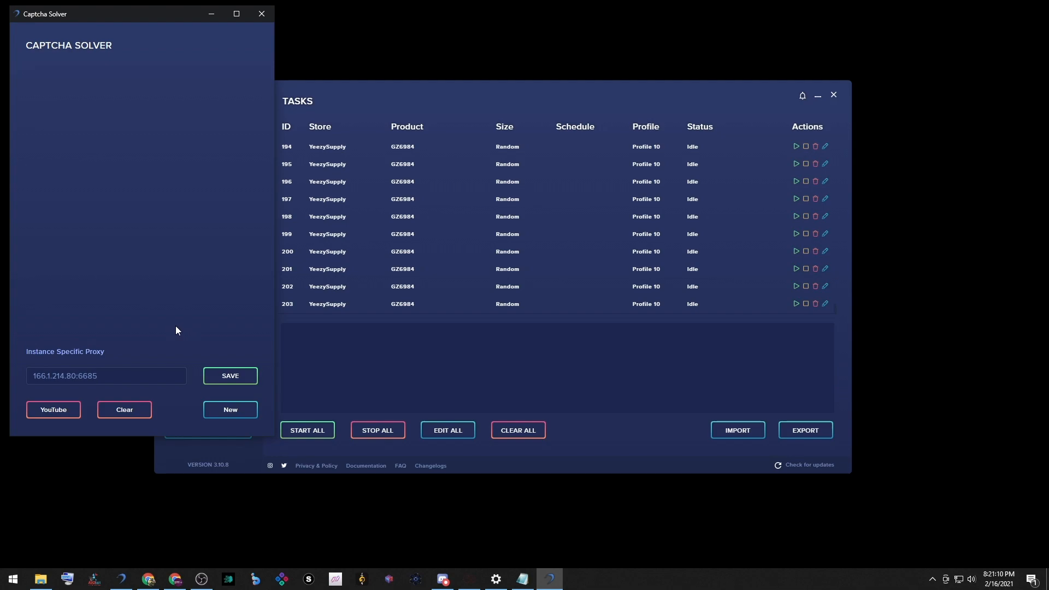
- Add two more captcha solver windows, then minimise all three
click(229, 411)
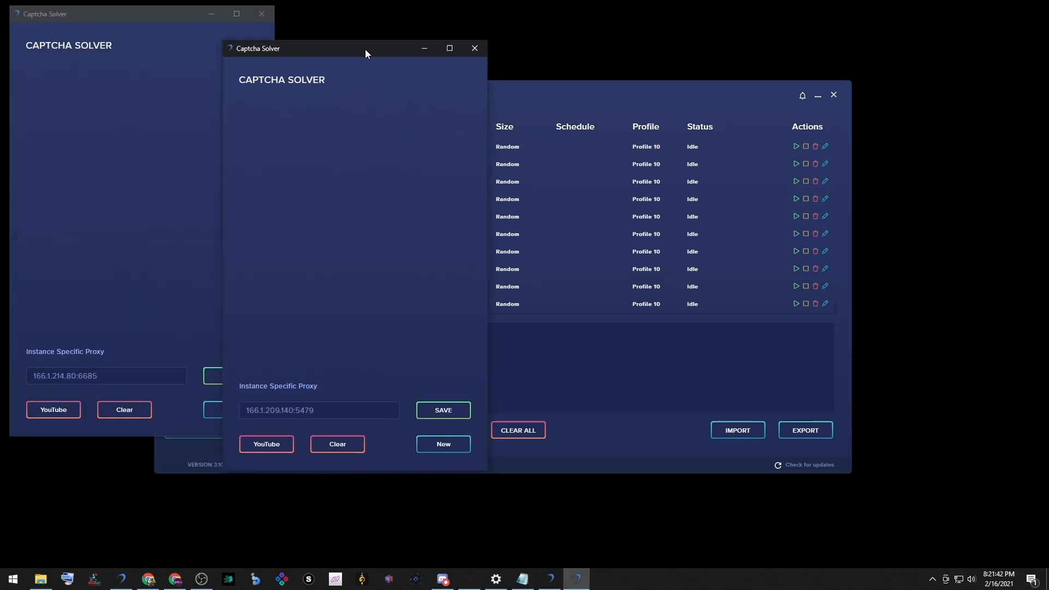
drag(365, 48, 152, 48)
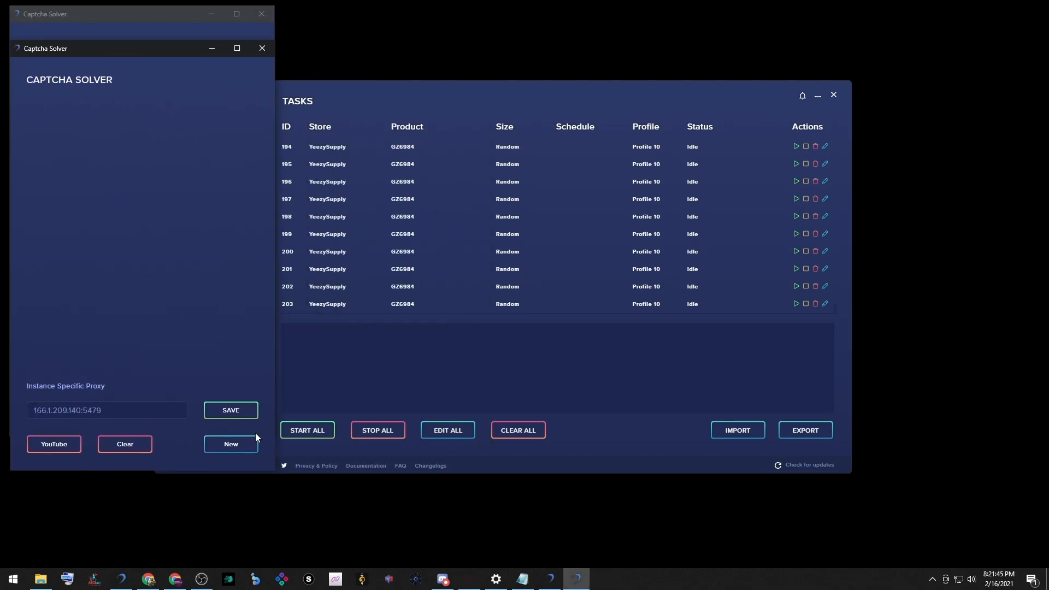
click(230, 444)
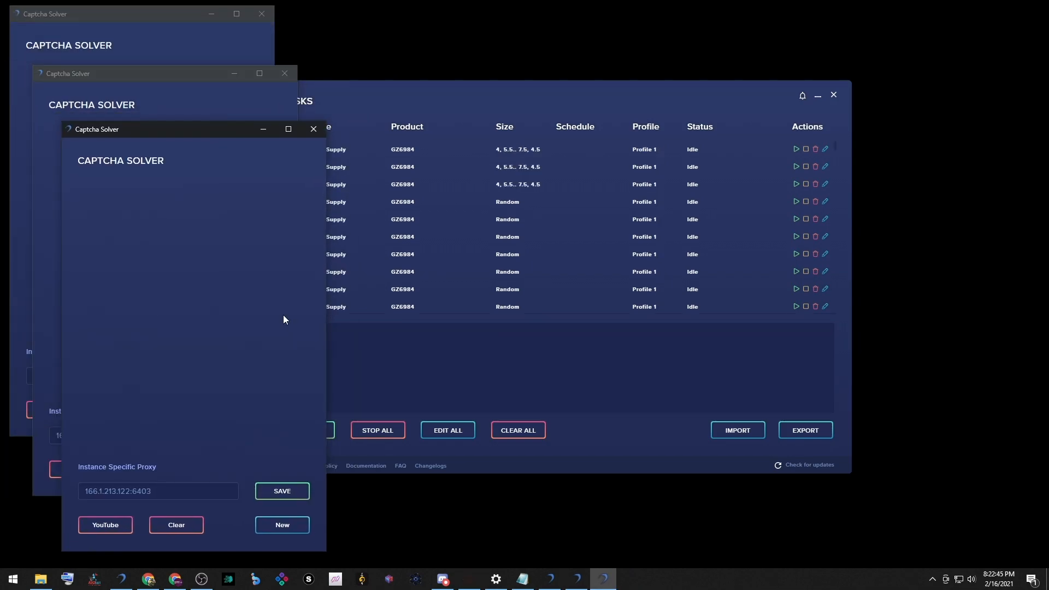
click(263, 129)
click(234, 73)
click(210, 13)
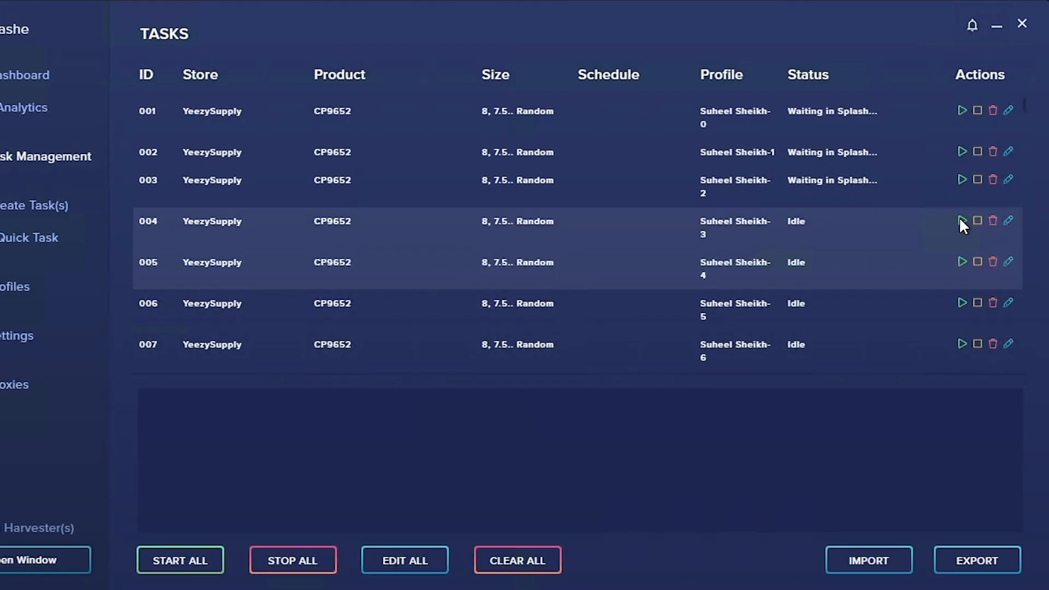
click(962, 220)
click(961, 262)
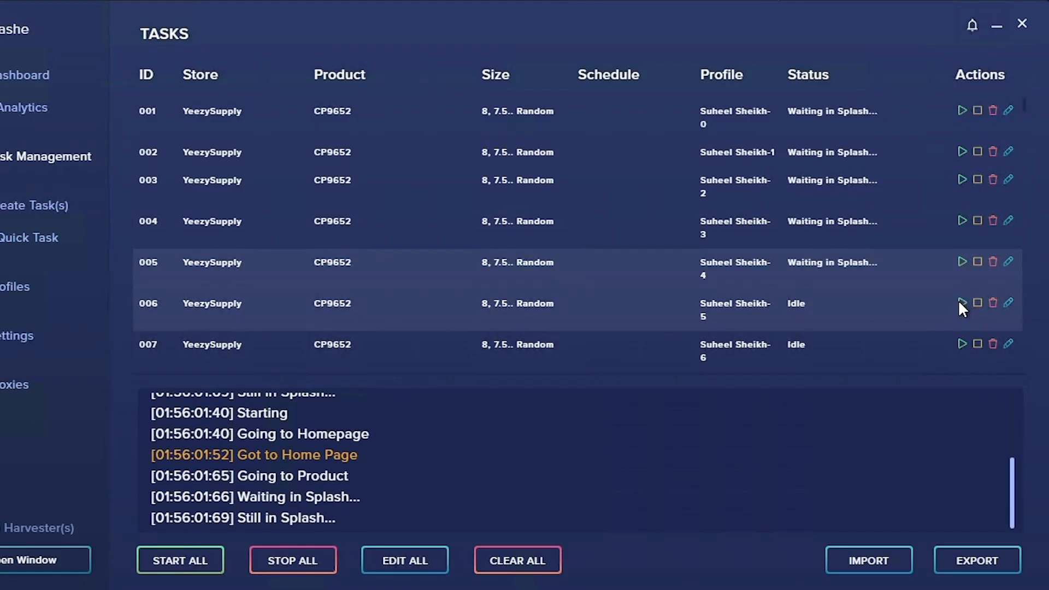
click(962, 304)
click(962, 344)
scroll(929, 281, down, 3)
scroll(929, 282, down, 2)
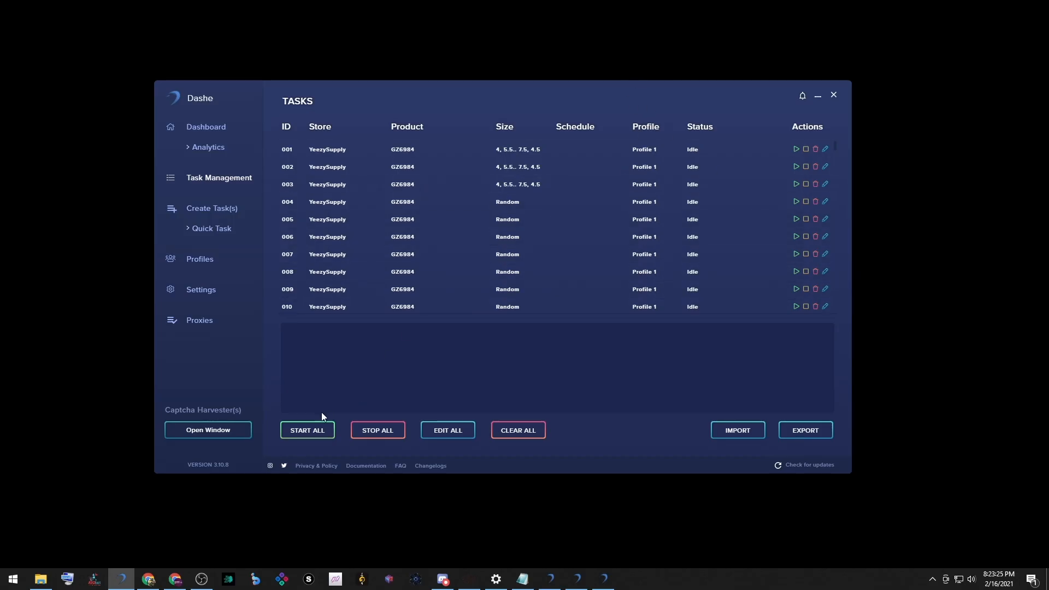
drag(835, 144, 834, 343)
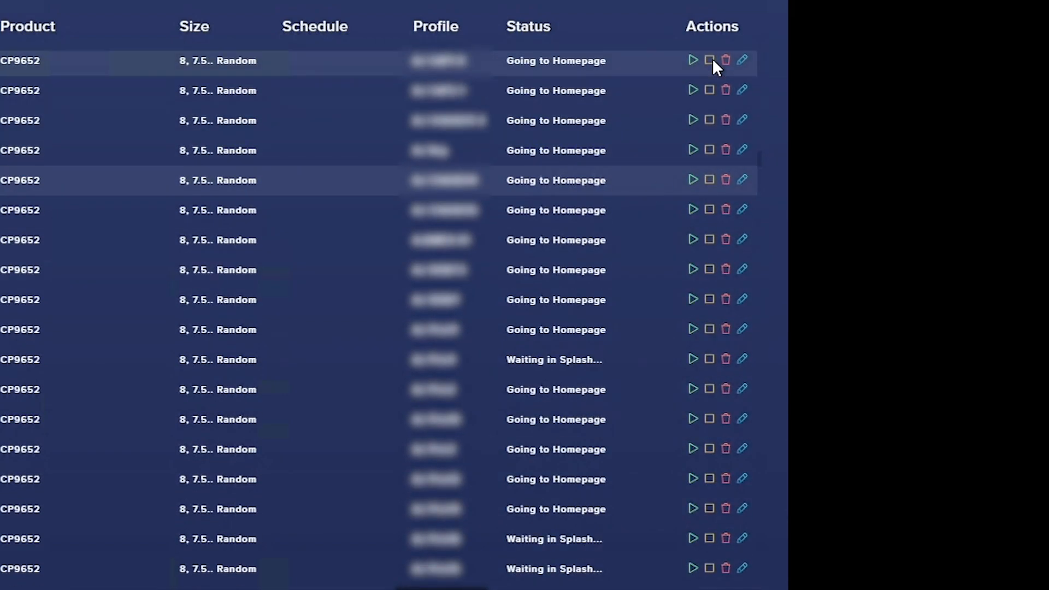
click(709, 61)
click(709, 90)
click(709, 120)
click(709, 150)
click(709, 181)
click(710, 210)
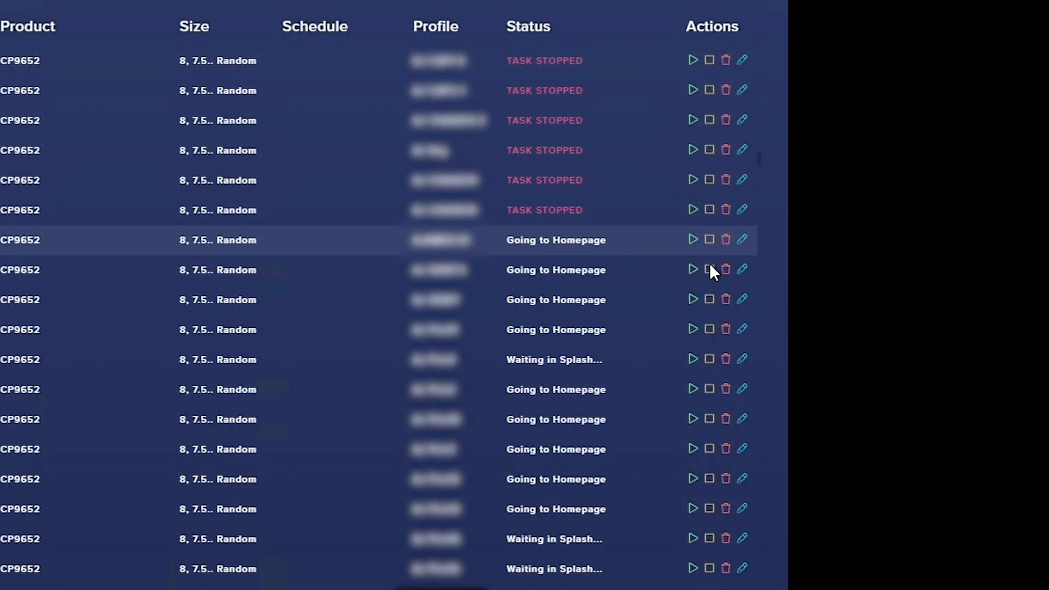
click(710, 240)
click(710, 270)
drag(574, 305, 566, 461)
click(566, 460)
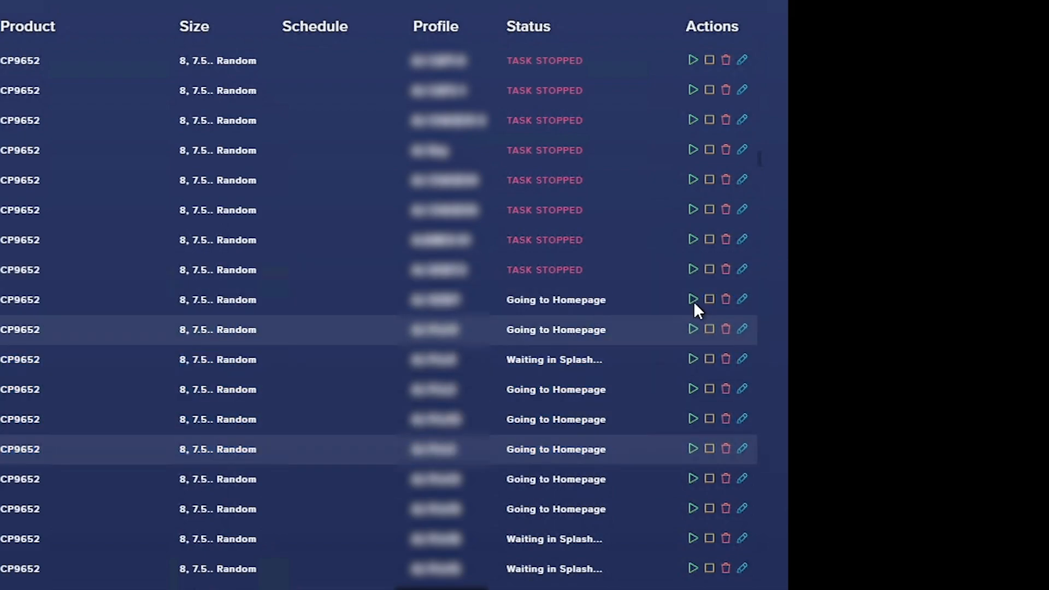
click(710, 329)
click(711, 360)
click(710, 389)
click(710, 419)
click(709, 449)
click(710, 479)
click(709, 509)
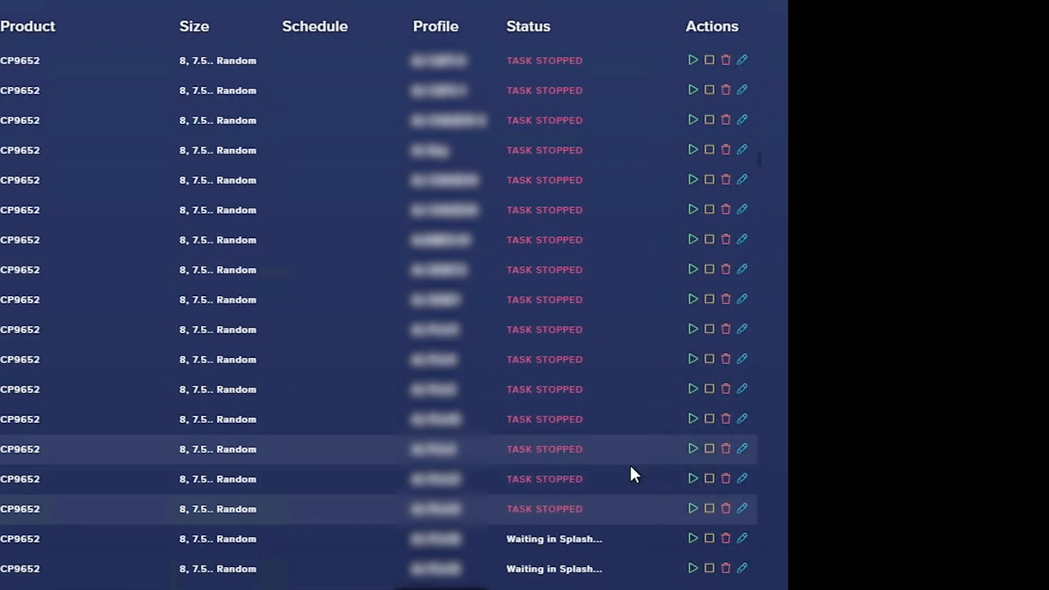
scroll(632, 462, up, 7)
scroll(709, 417, down, 5)
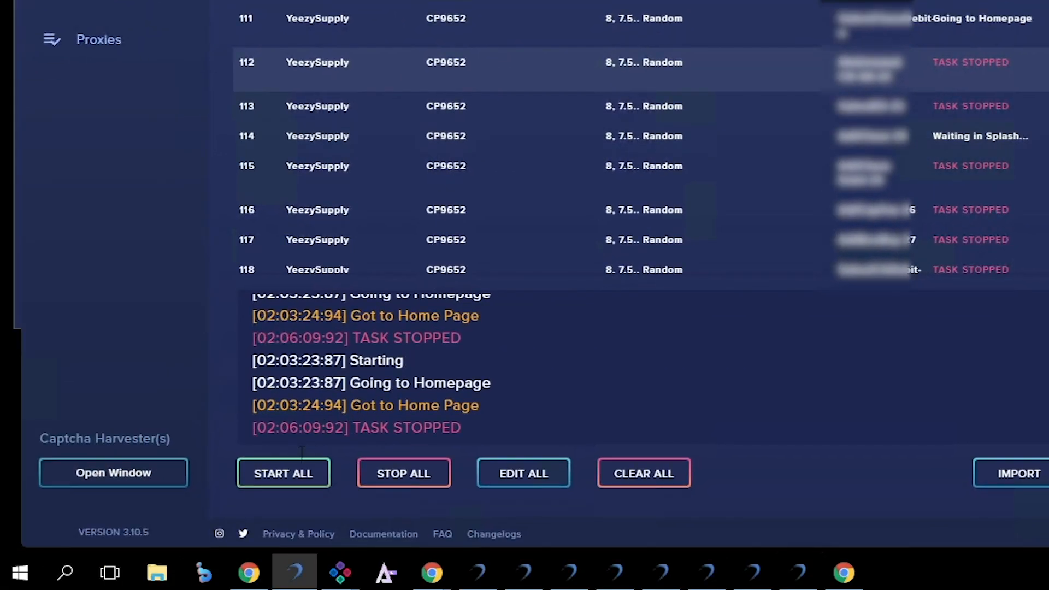
click(298, 473)
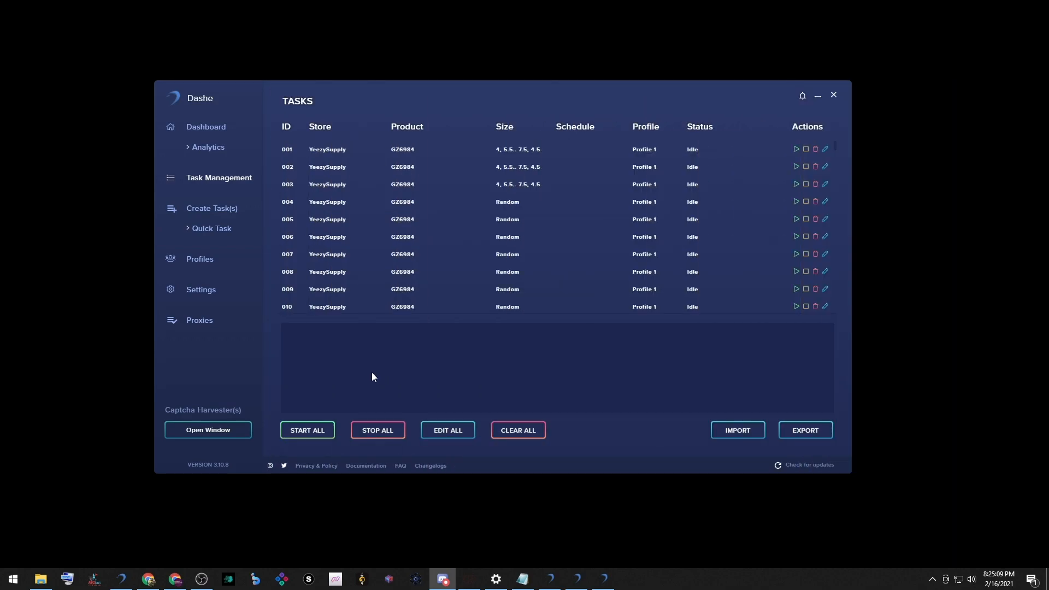
- Show the saved ISP and RESI lists on Dashe's Proxies page
click(211, 322)
click(389, 431)
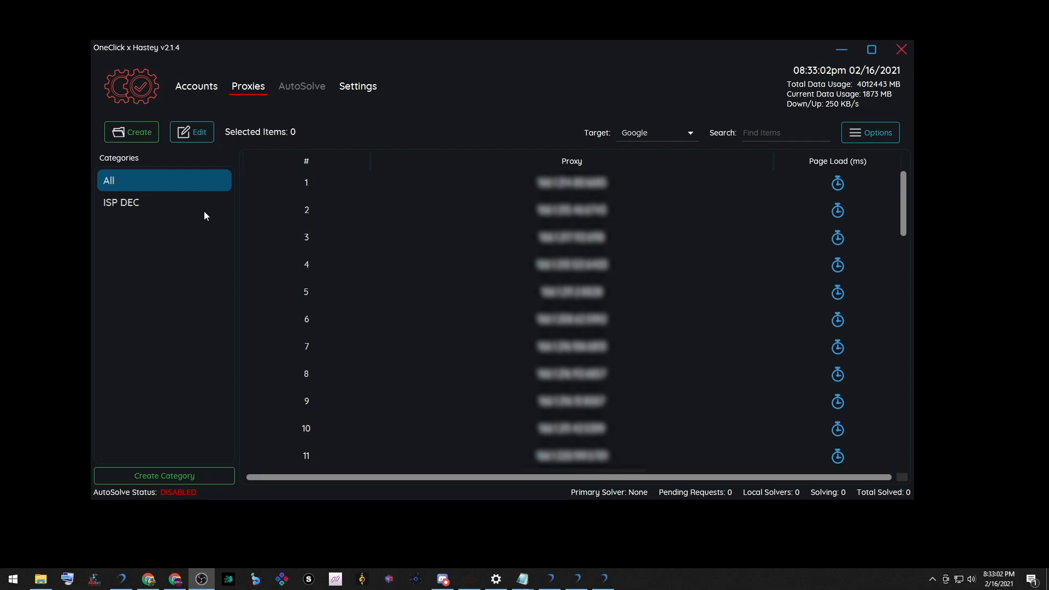
- Create a proxy category named RESI from the pasted residential proxy list and view it
click(134, 135)
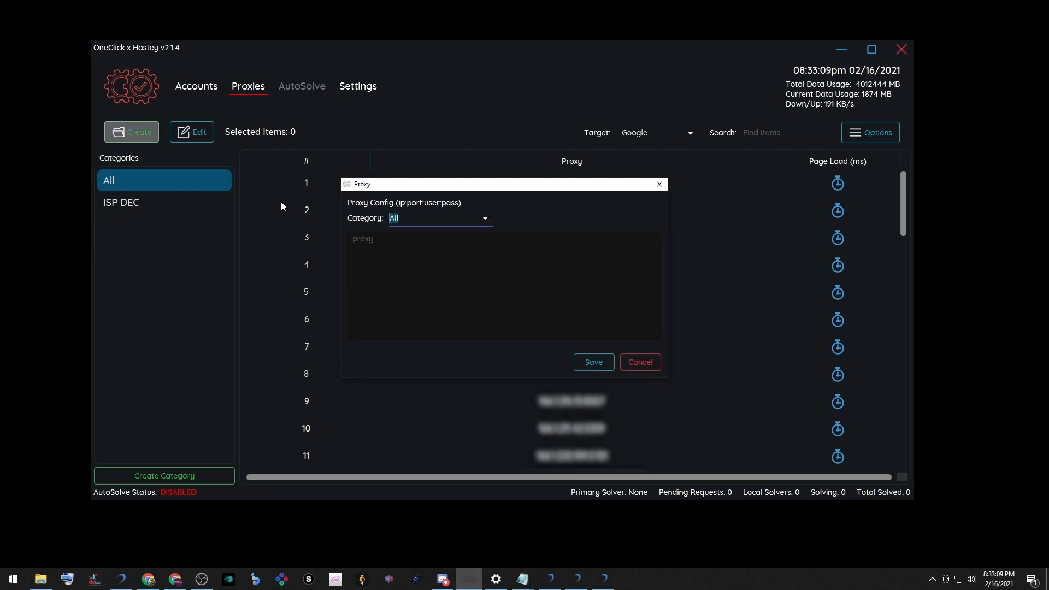
text(RESI)
click(375, 269)
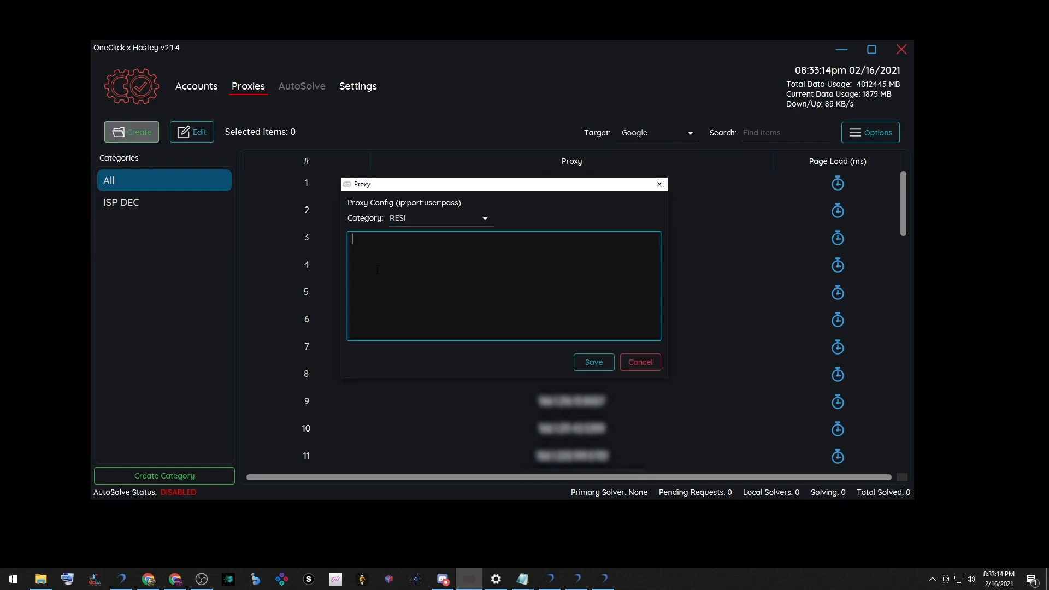
key(ctrl+v)
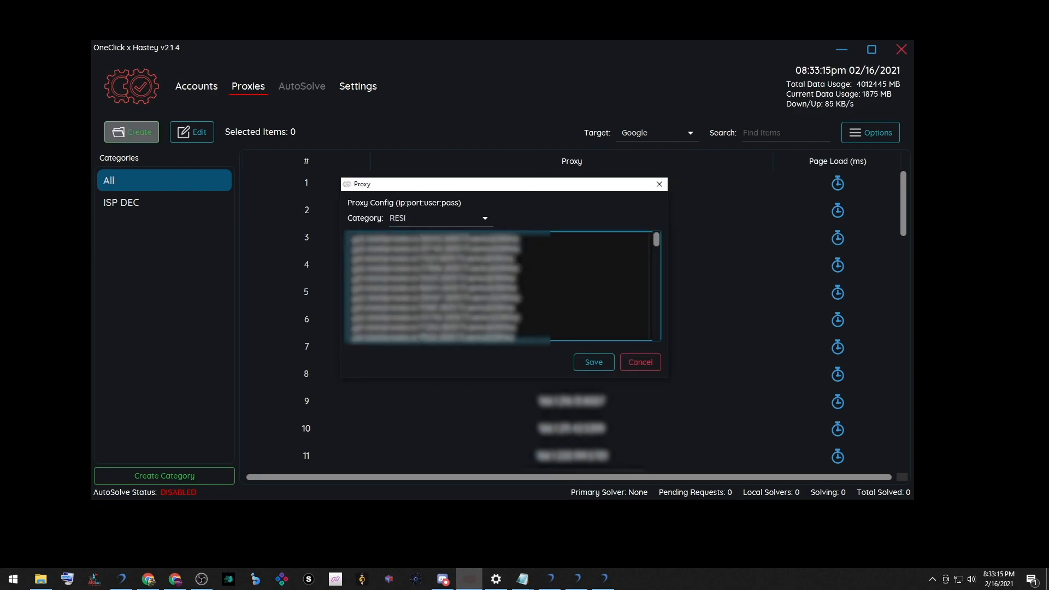
click(591, 363)
click(138, 220)
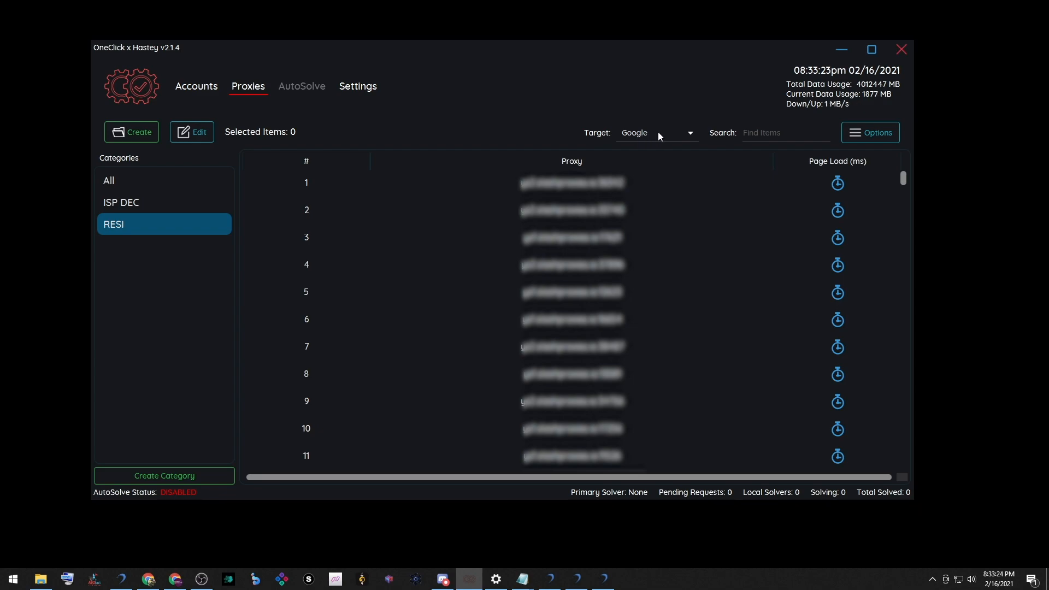
- Test all RESI proxies against YeezySupply to get page-load times
click(631, 133)
scroll(663, 244, down, 3)
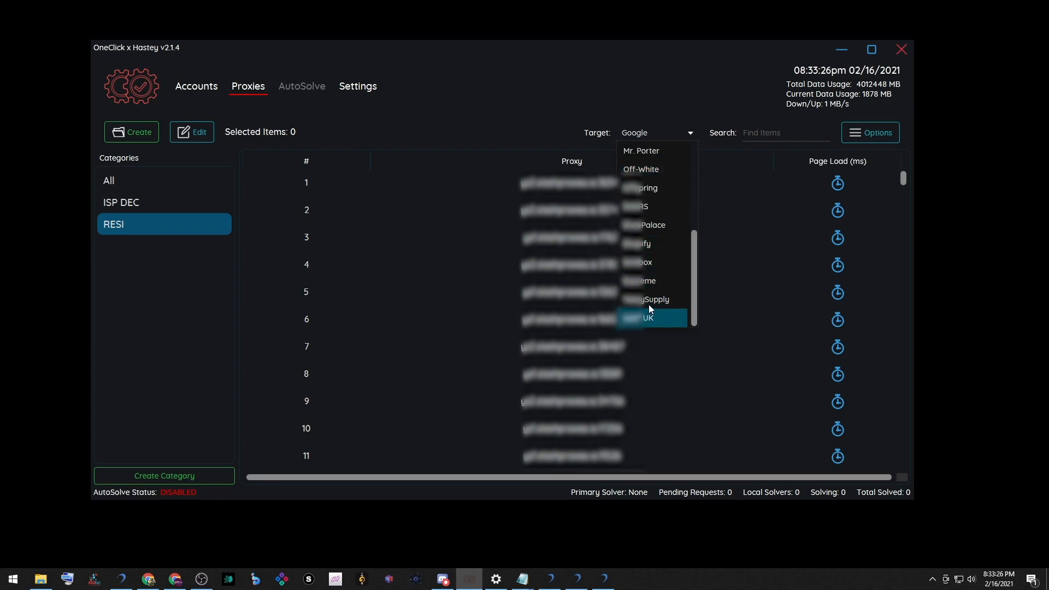
click(681, 308)
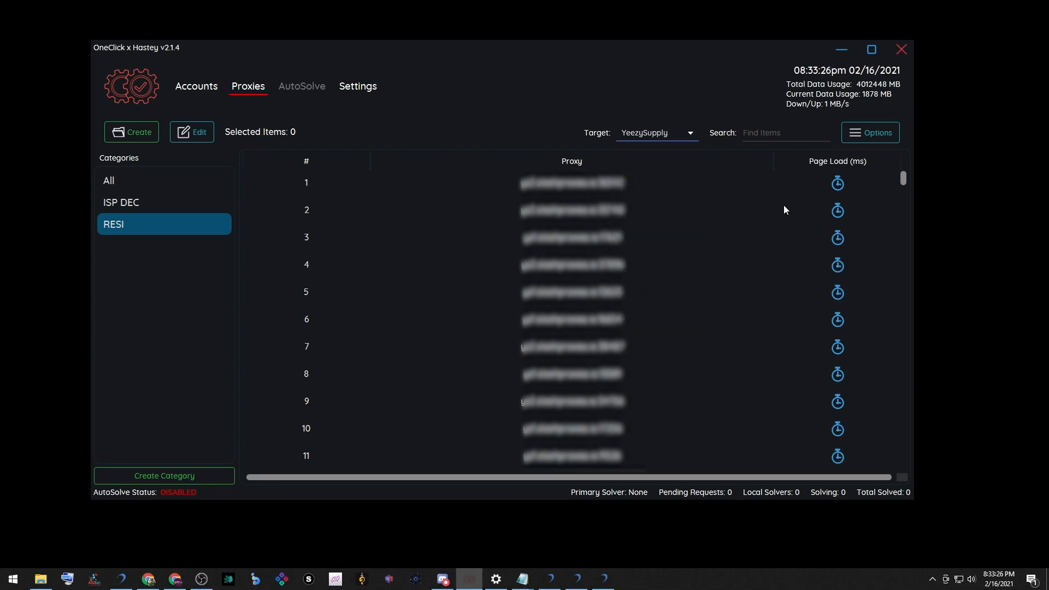
click(877, 134)
mouse_move(875, 179)
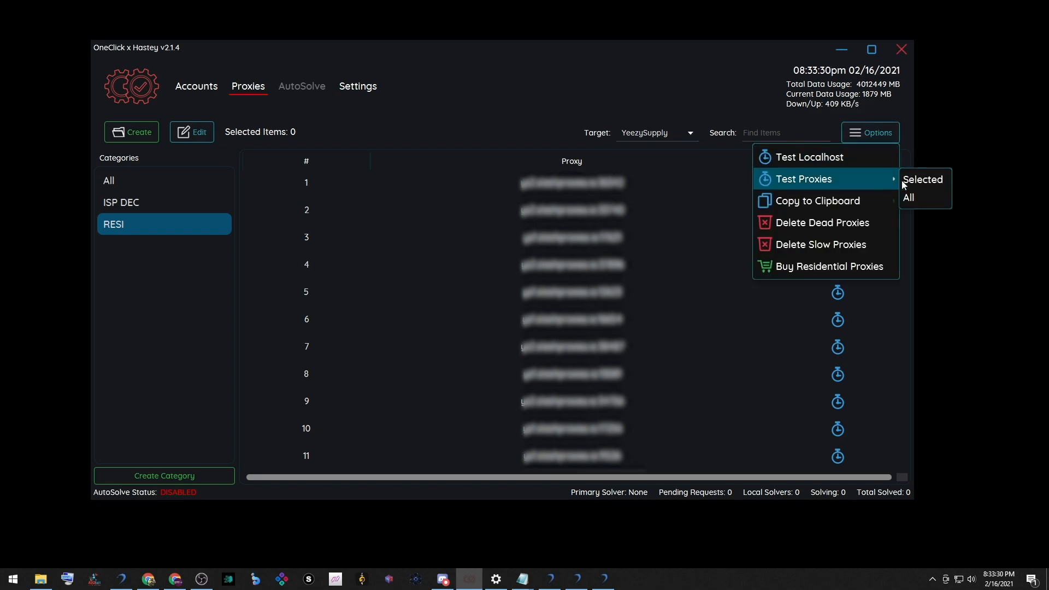
click(916, 199)
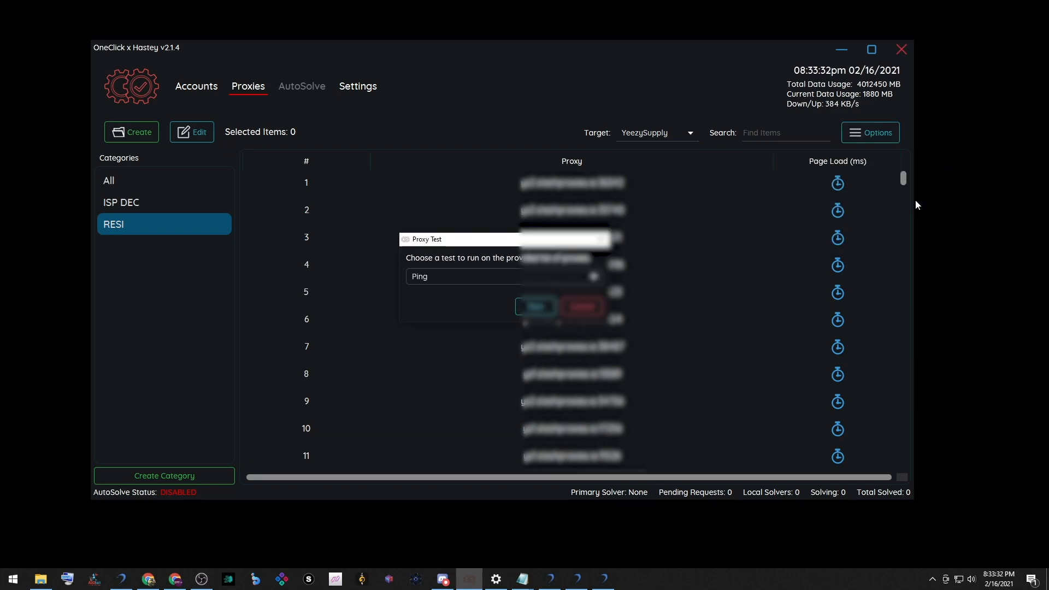
click(536, 306)
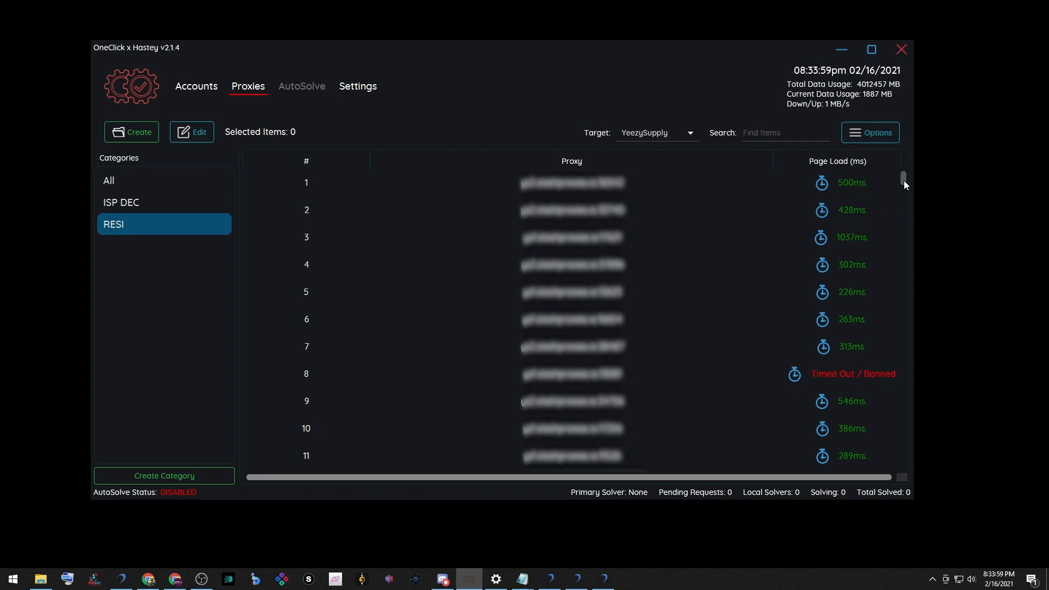
scroll(905, 188, down, 2)
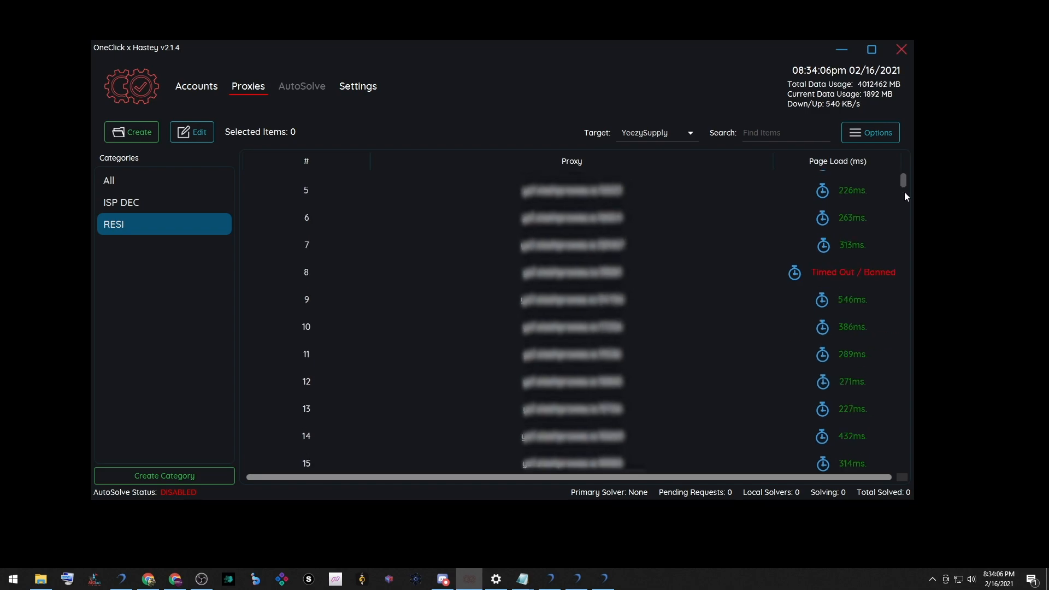
drag(905, 193, 922, 480)
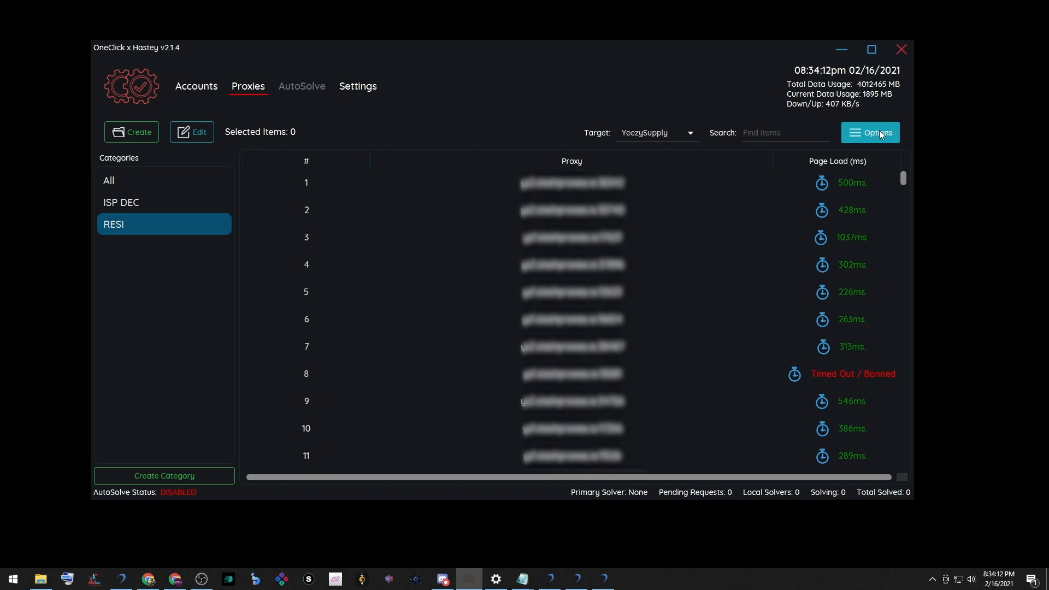
- Delete the timed-out dead proxy and select all 472 remaining proxies
click(857, 134)
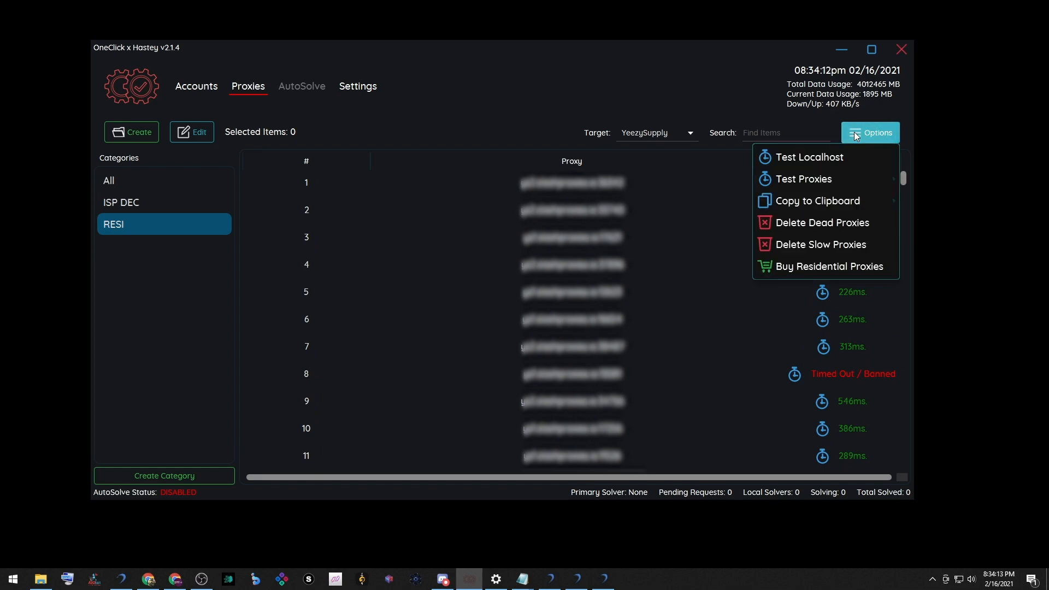
click(831, 225)
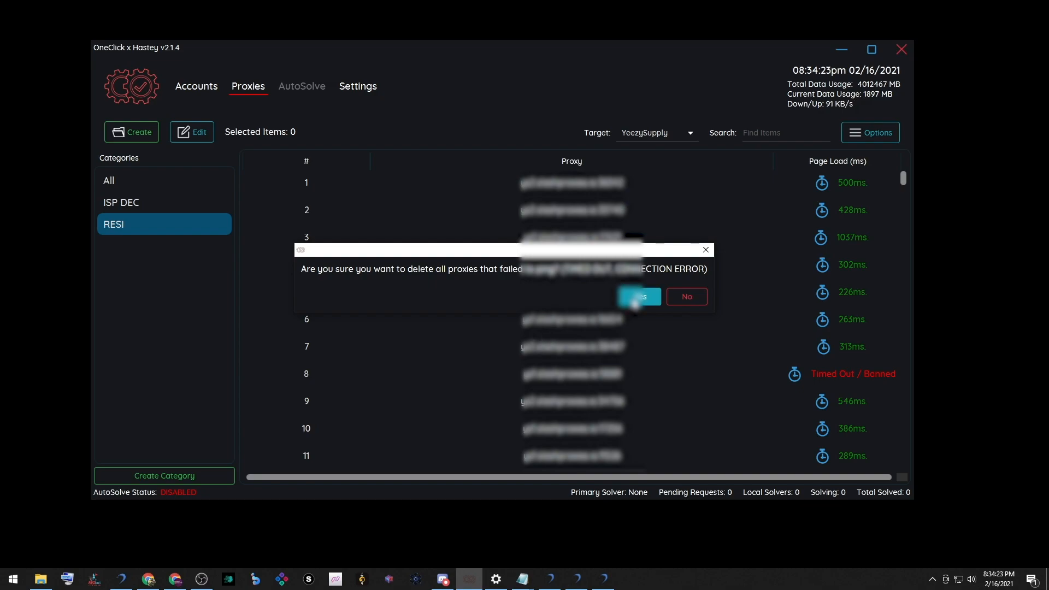
click(634, 300)
click(518, 294)
drag(902, 176, 914, 150)
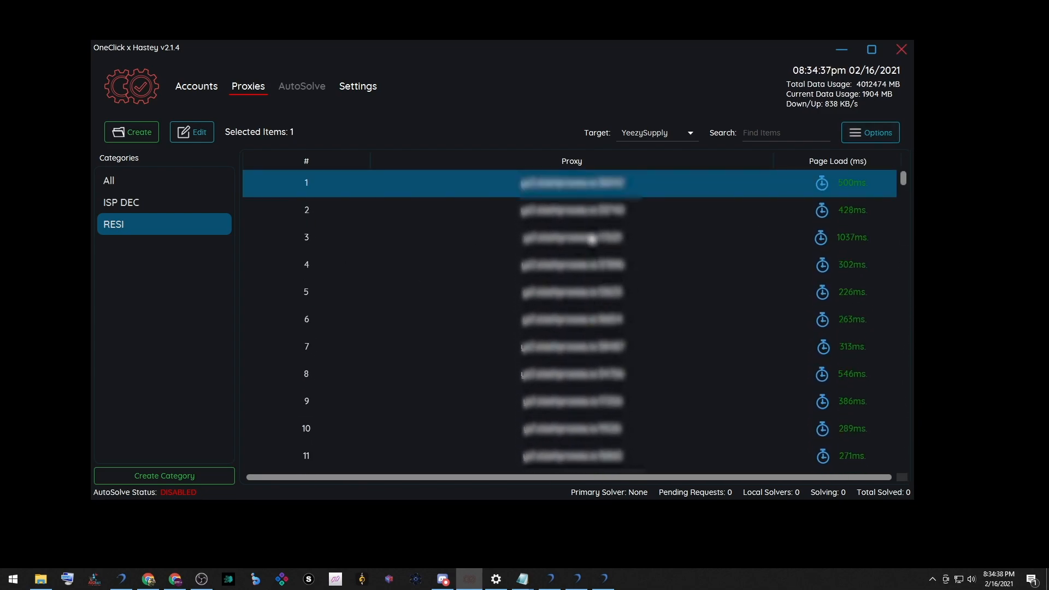
key(ctrl+a)
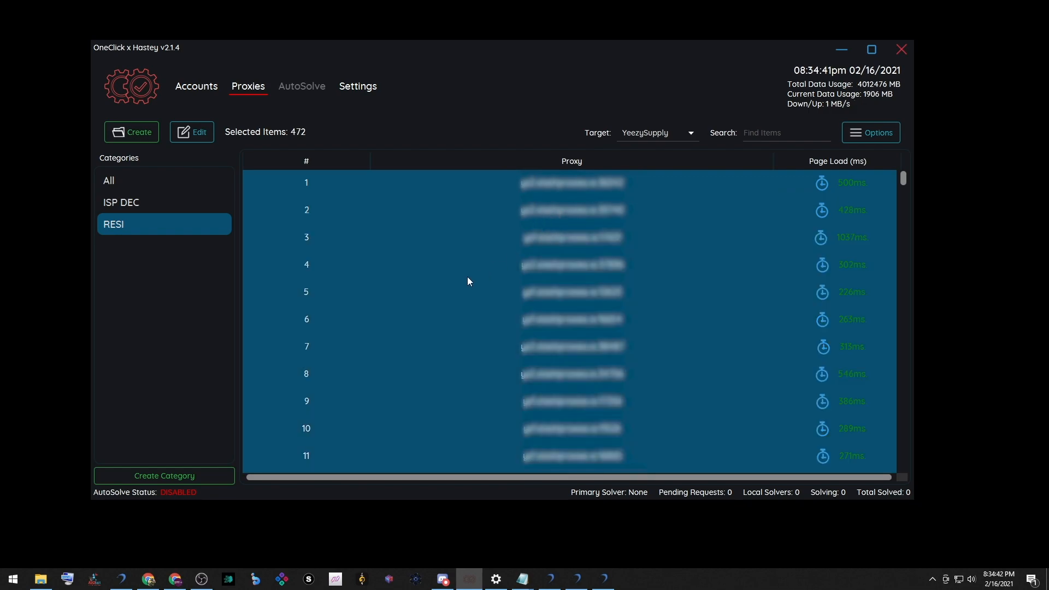
- In Dashe's Proxies page, paste the copied proxies into a new list named RESI2 and save it
key(alt+Tab)
click(199, 321)
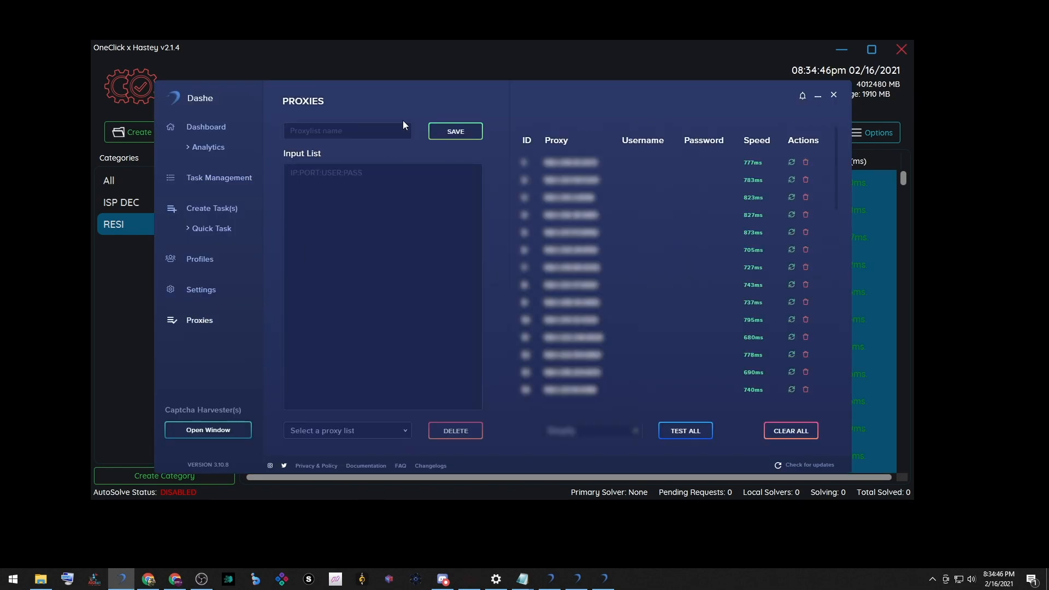
click(353, 129)
text(RESI2)
key(ctrl+v)
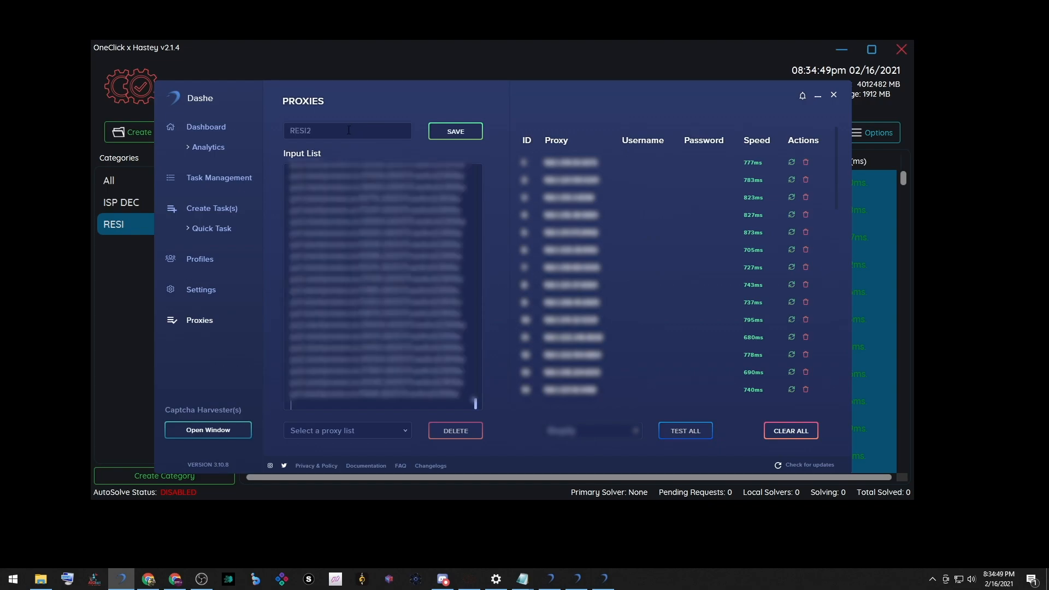
click(457, 135)
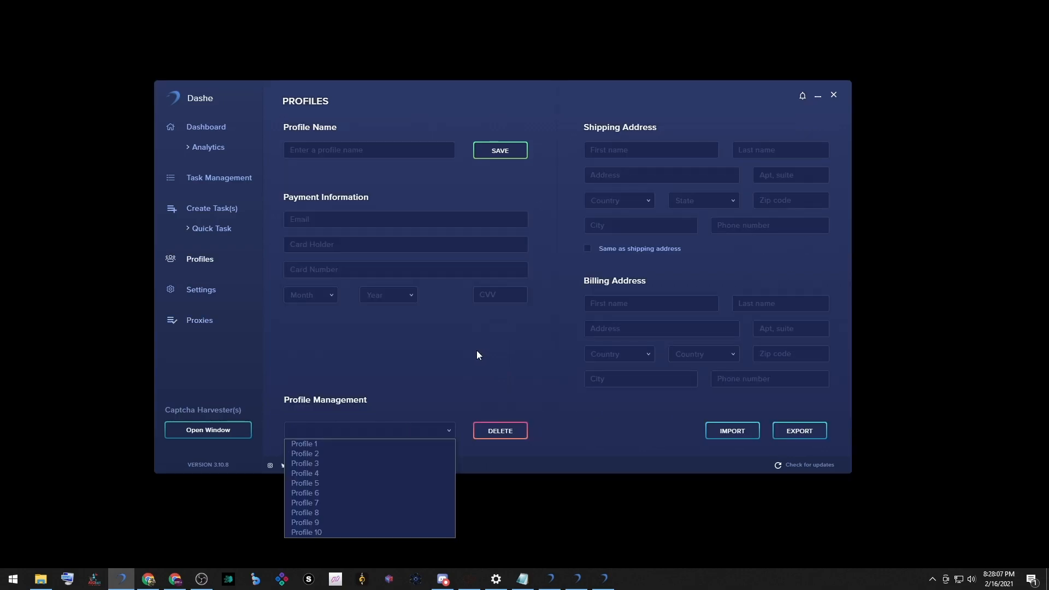